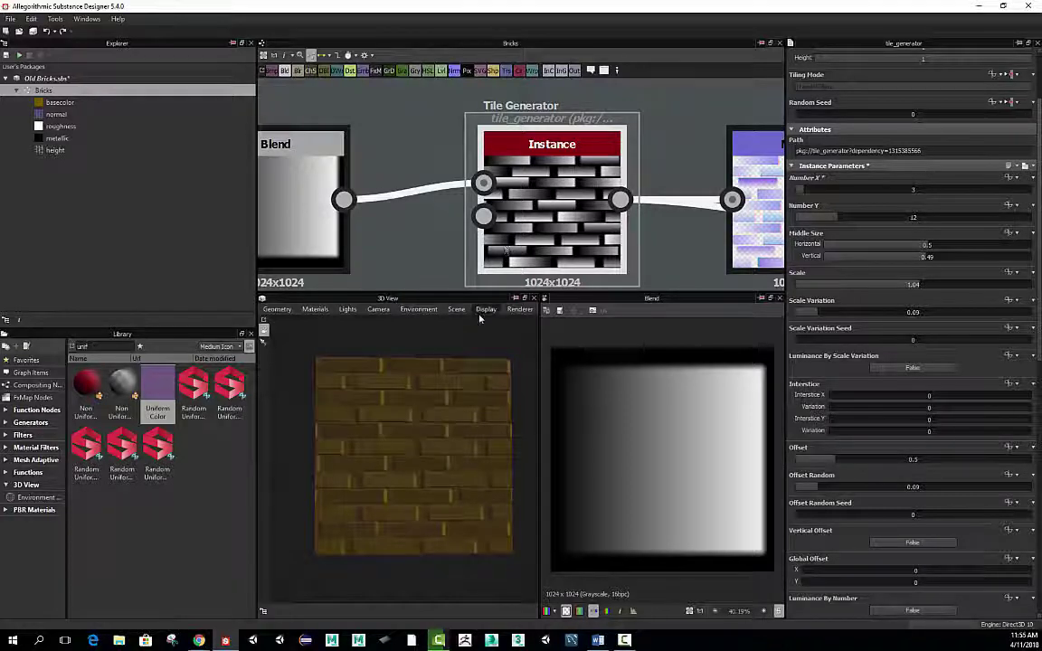
Add a Slope Blur Grayscale node from the blur filters and place it above the Blend and Tile Generator nodes.
drag(499, 293, 511, 450)
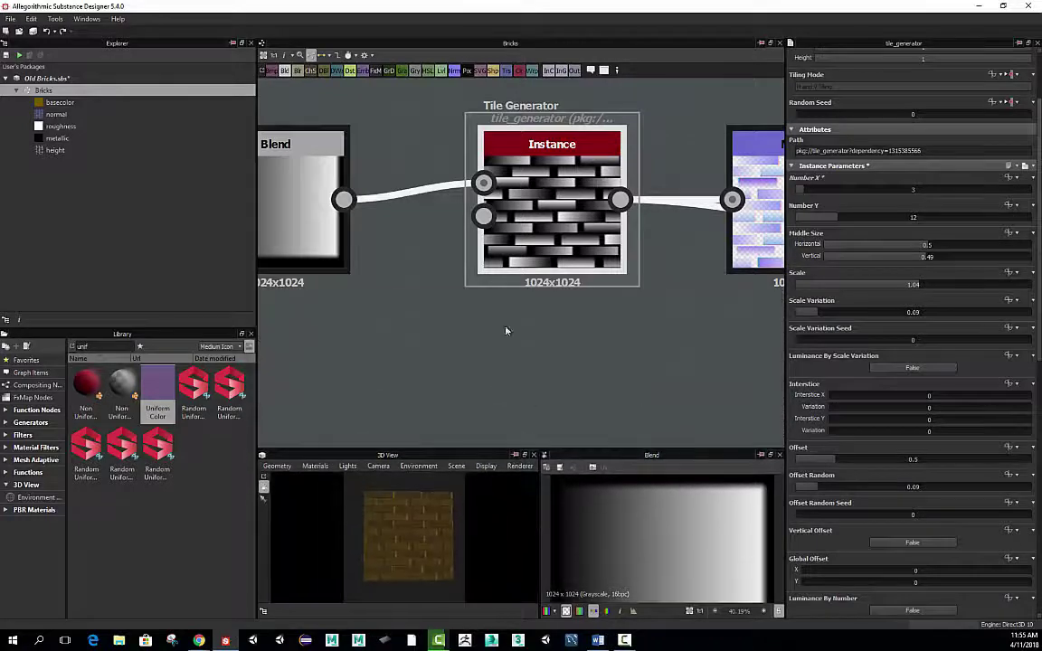
scroll(494, 318, down, 4)
middle_drag(413, 334, 513, 275)
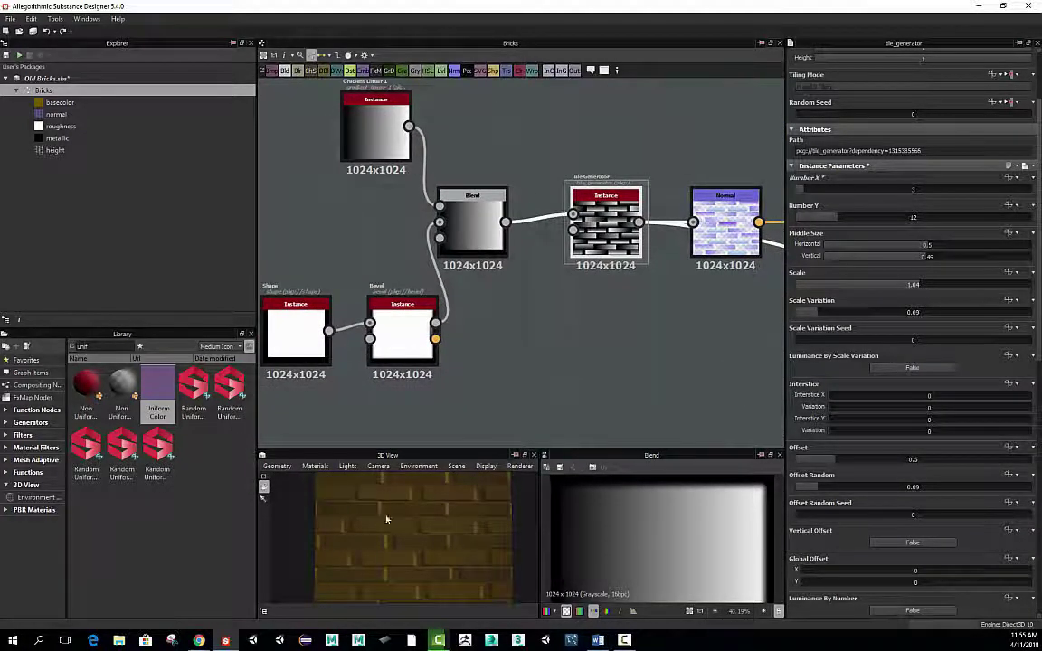
click(7, 436)
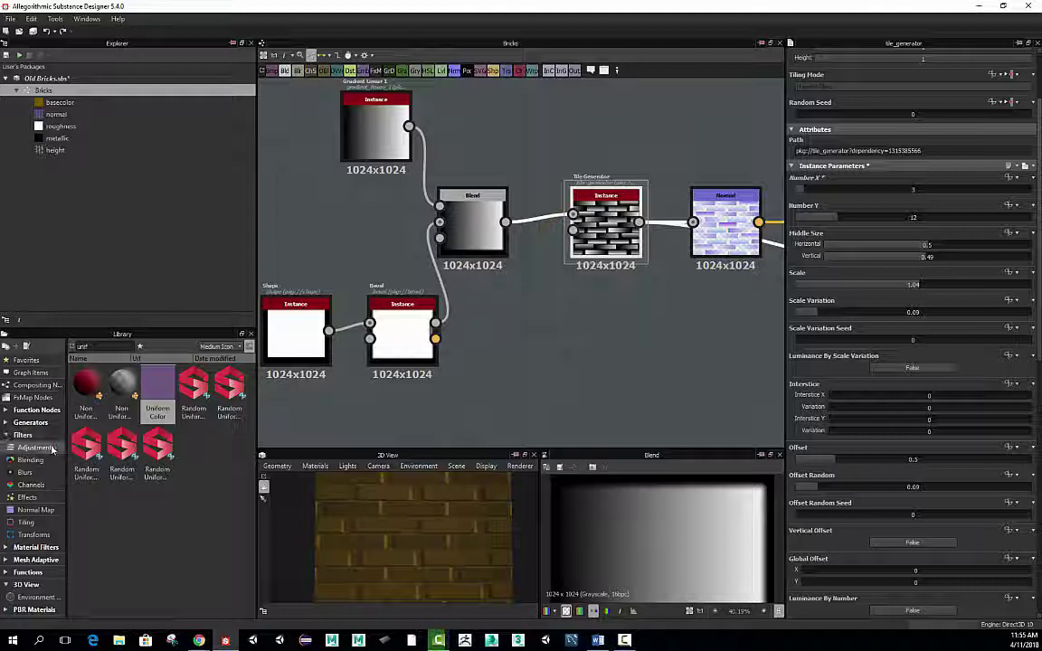
click(42, 473)
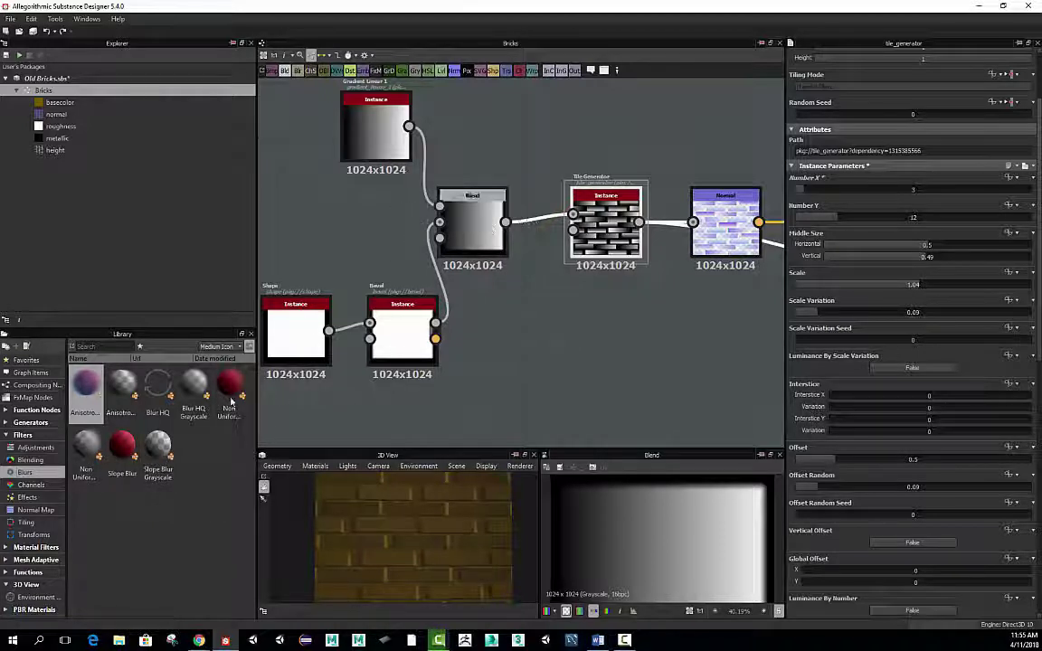
drag(158, 442, 533, 143)
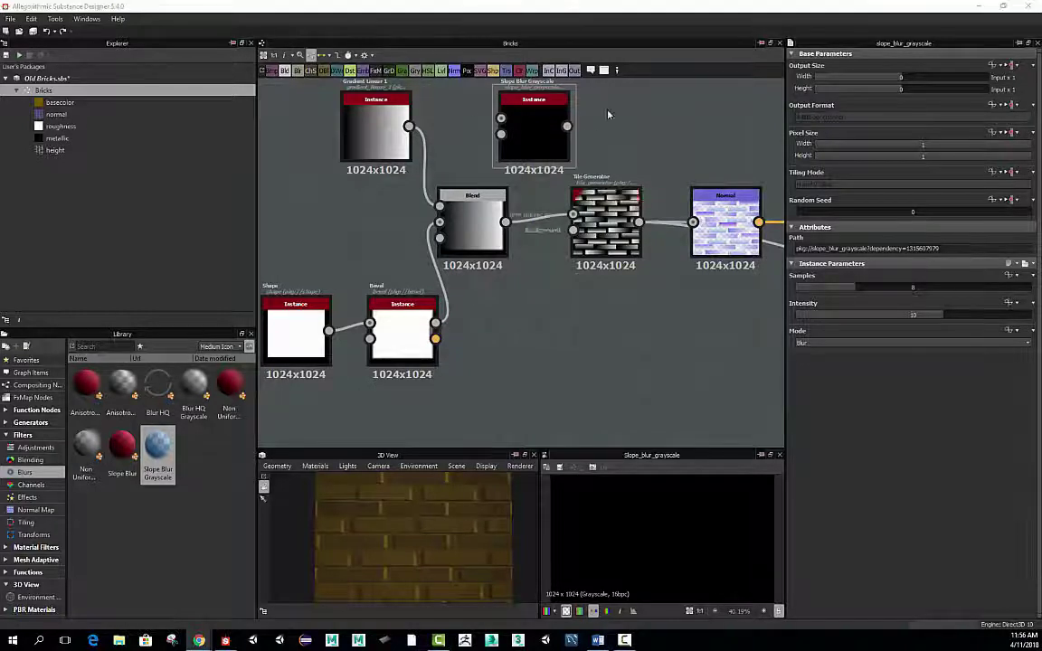
click(7, 424)
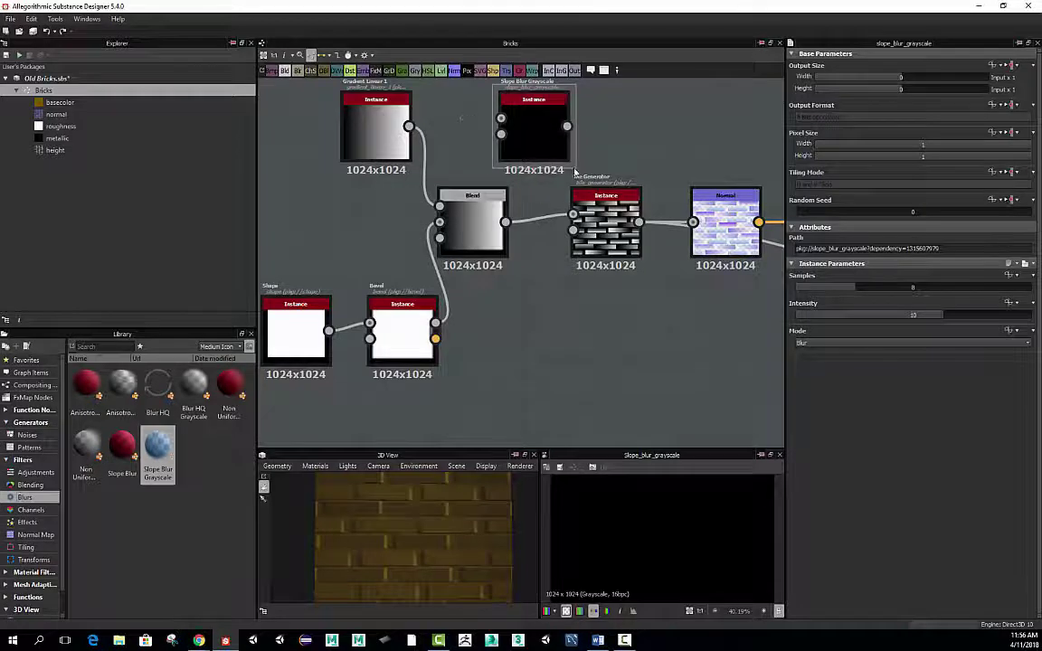
drag(542, 151, 541, 138)
middle_drag(539, 311, 561, 358)
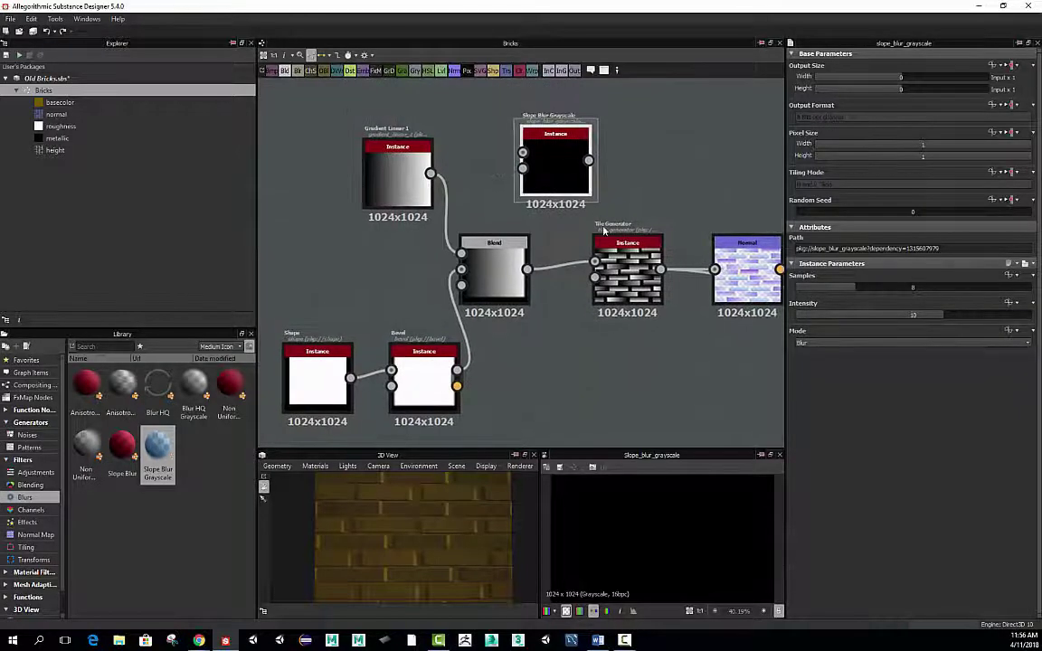
drag(566, 184, 562, 174)
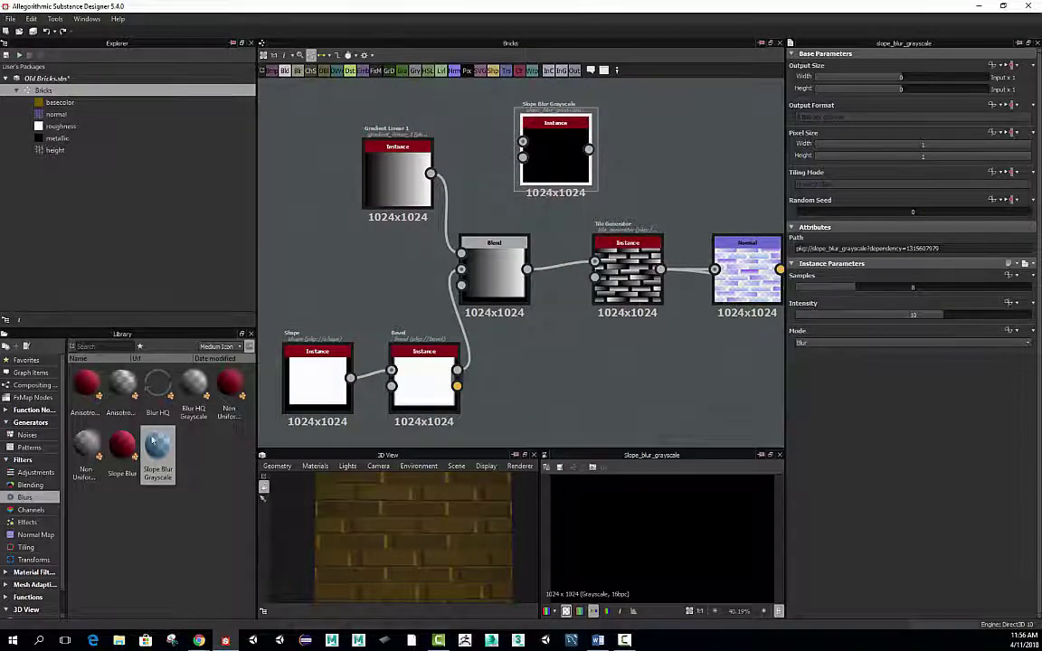
Browse the library's generators, noises and patterns for a grayscale map to drive the slope blur.
click(15, 423)
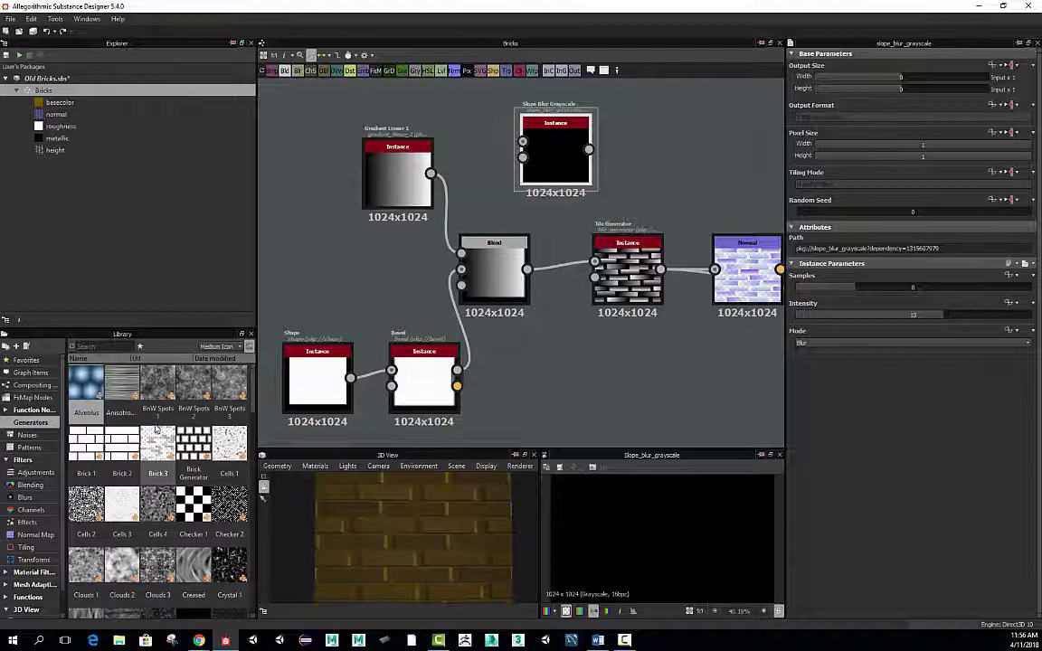
scroll(206, 407, down, 3)
click(27, 435)
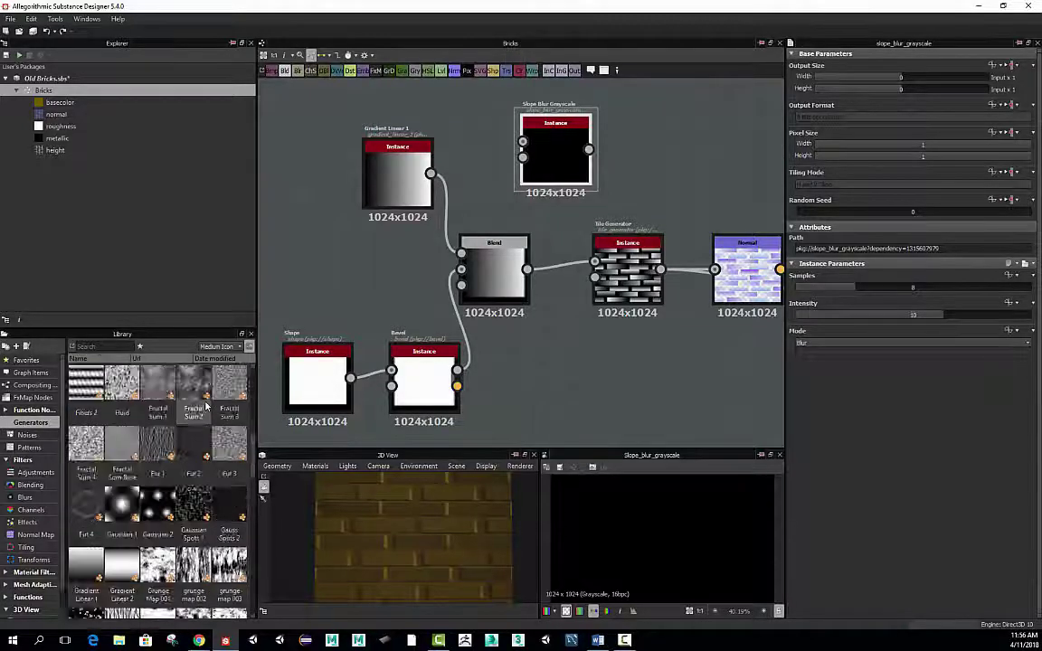
click(36, 439)
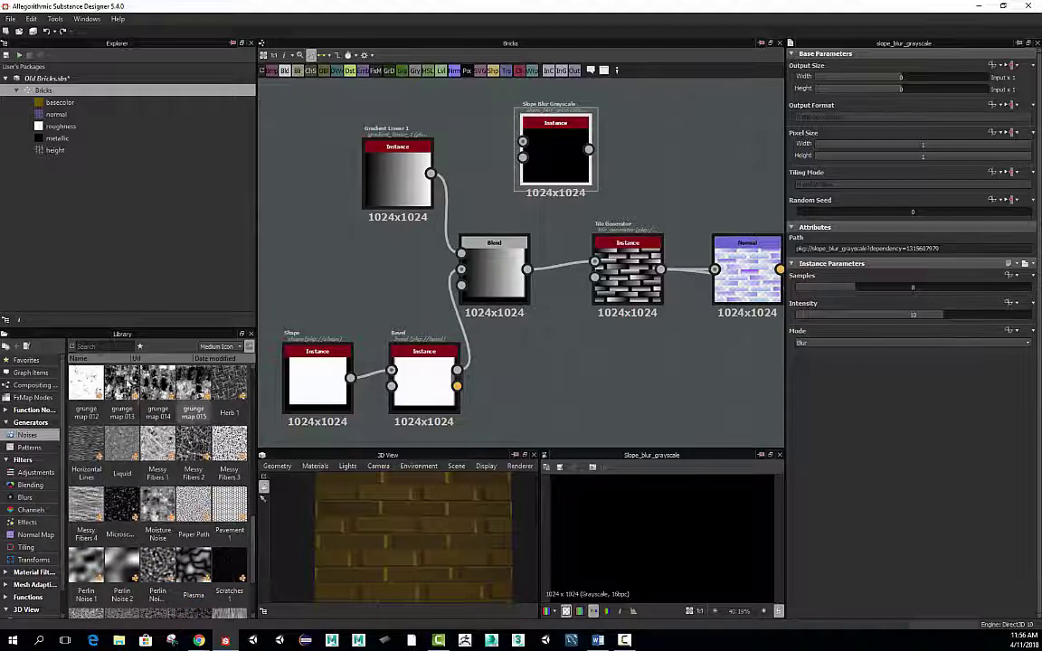
scroll(179, 449, down, 2)
scroll(180, 450, up, 5)
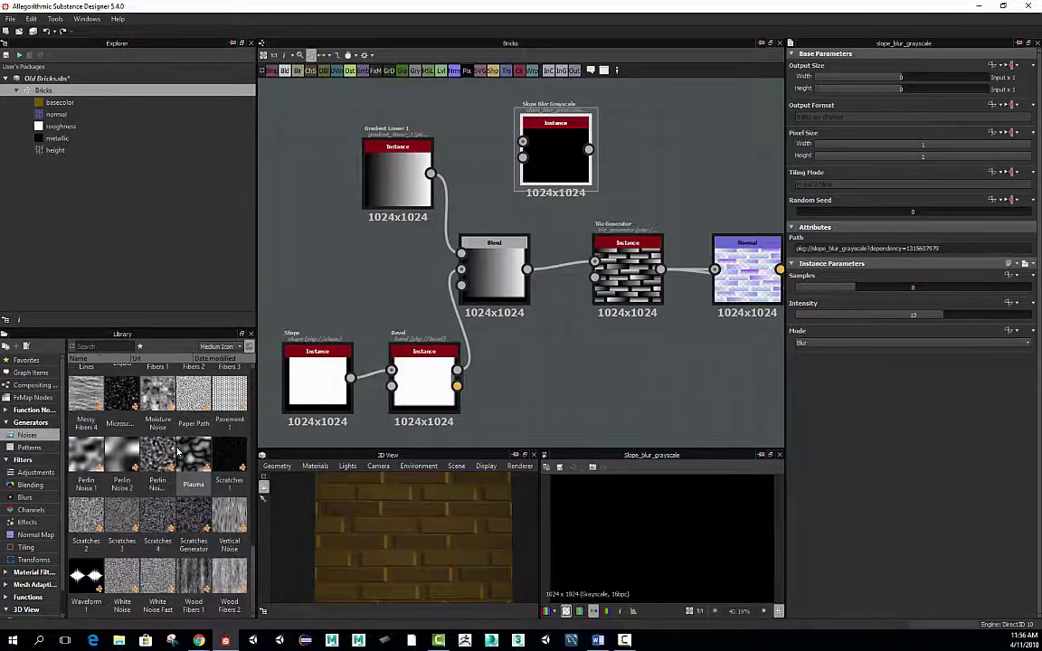
click(29, 447)
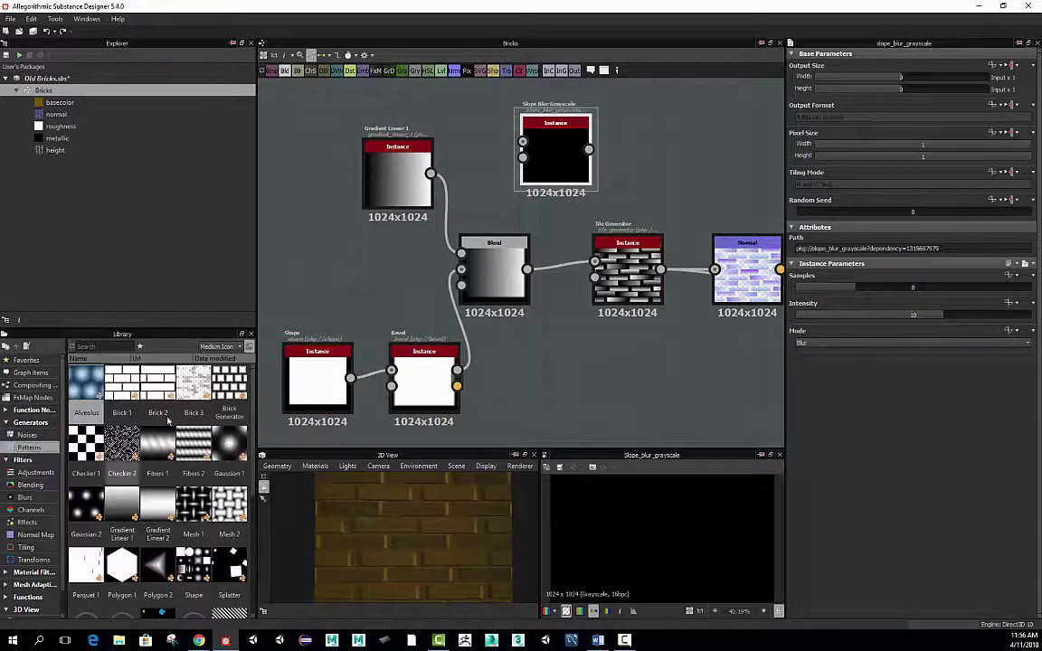
scroll(242, 387, down, 3)
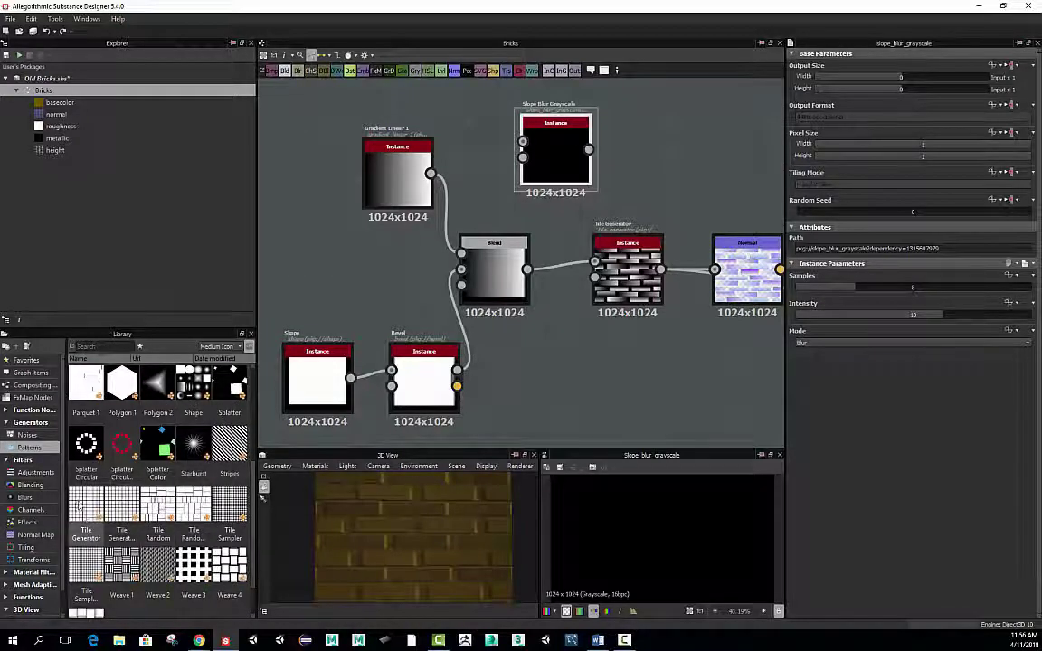
scroll(90, 506, up, 3)
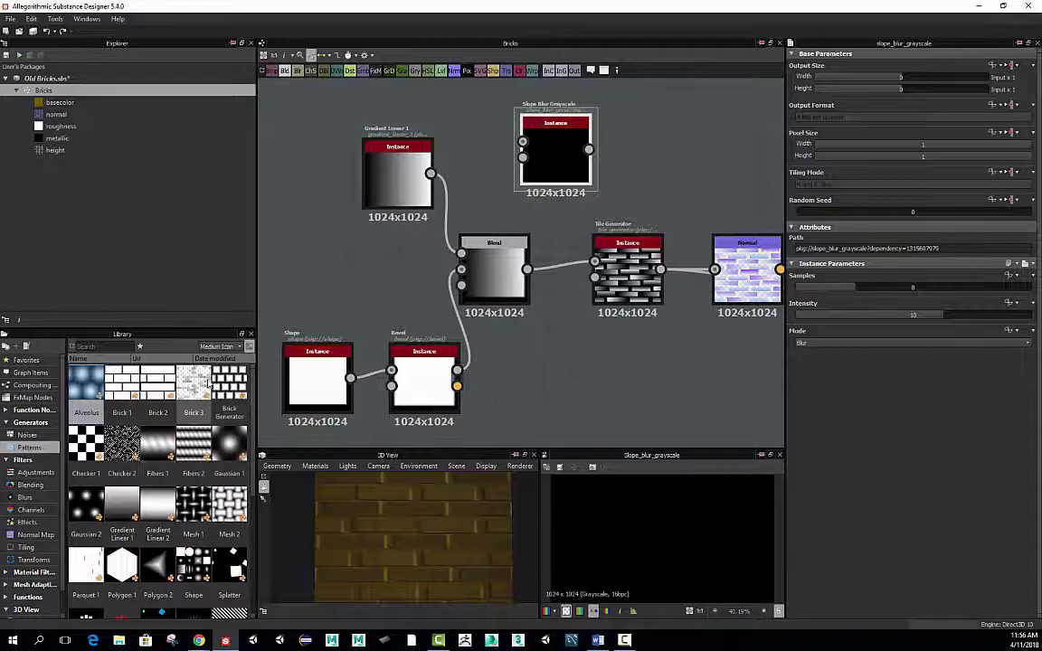
Add a Perlin Noise 1 node and a Perlin Noise Zoom node from the noise generators below the Tile Generator.
click(23, 433)
scroll(167, 420, down, 5)
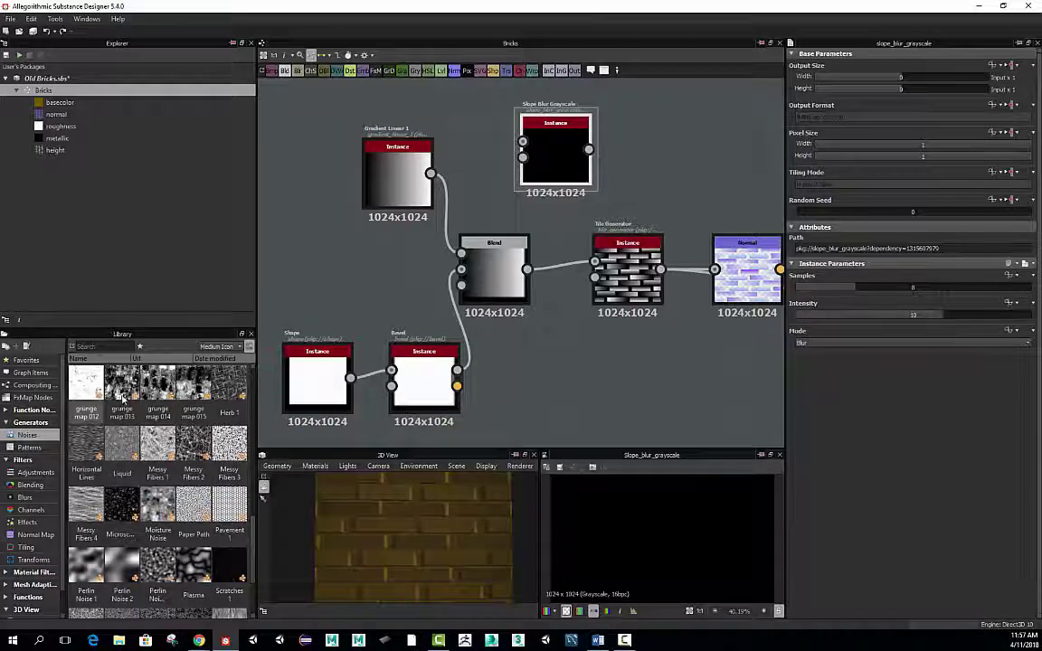
drag(253, 537, 234, 565)
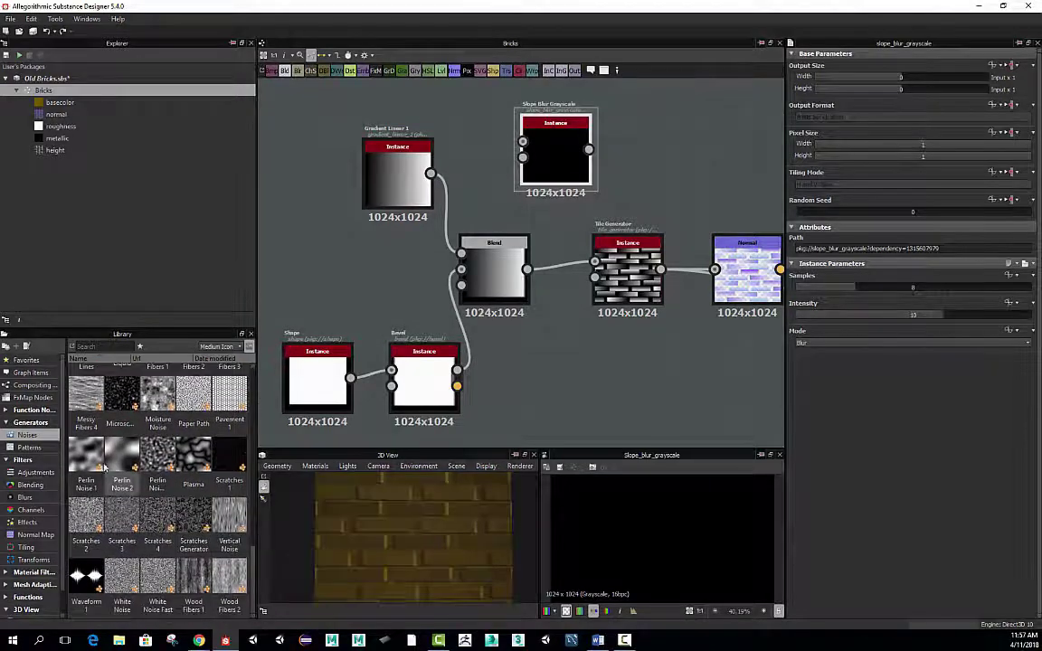
drag(86, 461, 580, 396)
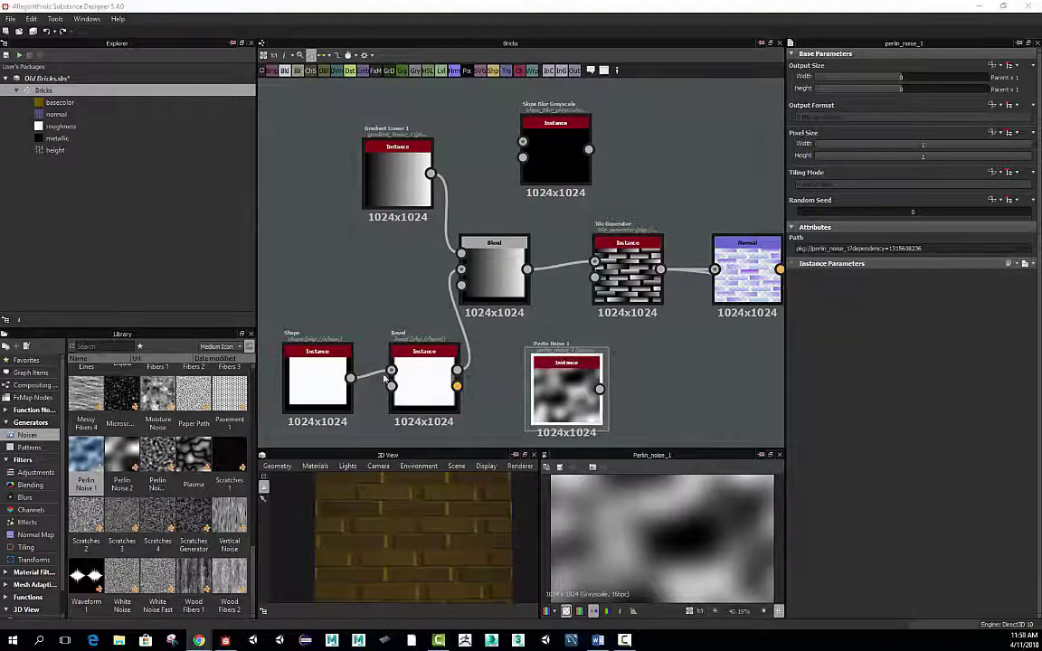
drag(158, 458, 665, 398)
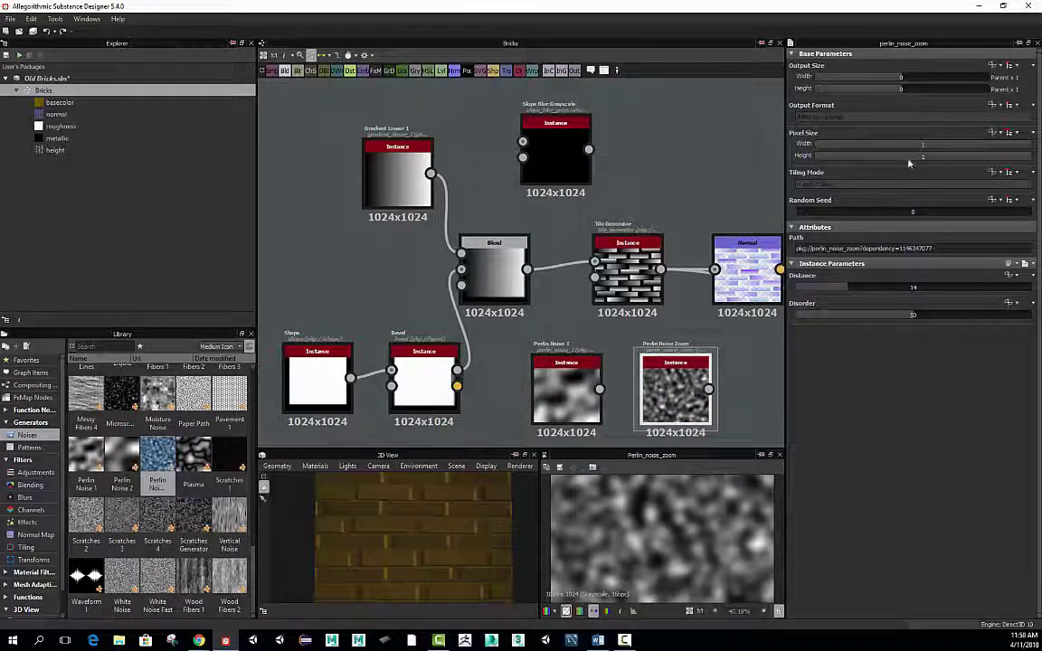
Compare the parameters of the two Perlin noise nodes and delete the Perlin Noise 1 node.
click(561, 405)
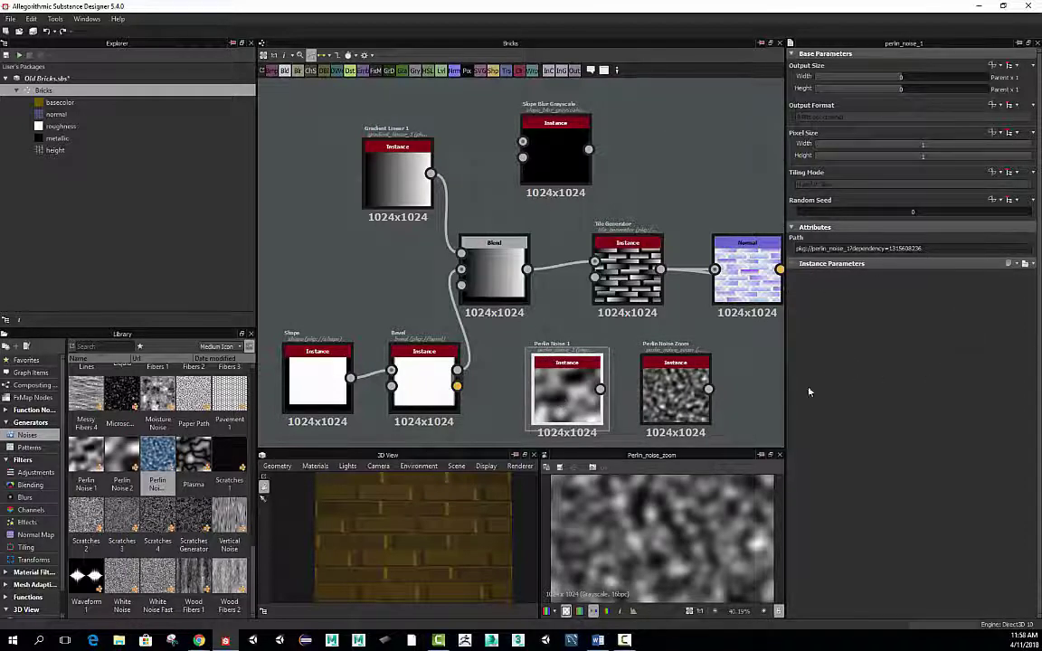
click(675, 390)
click(911, 313)
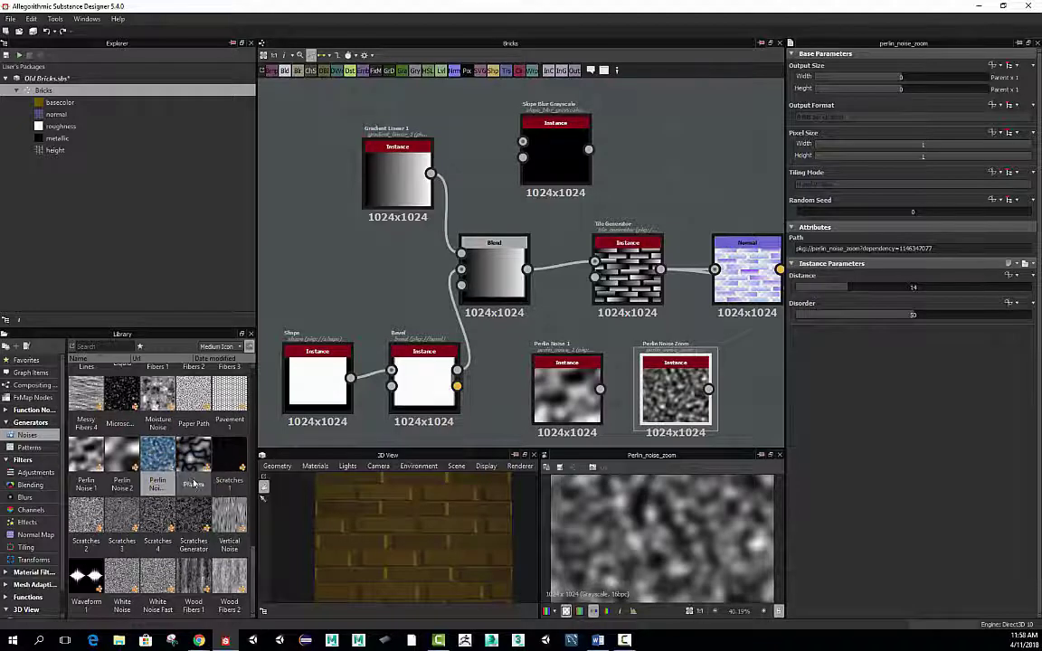
click(571, 387)
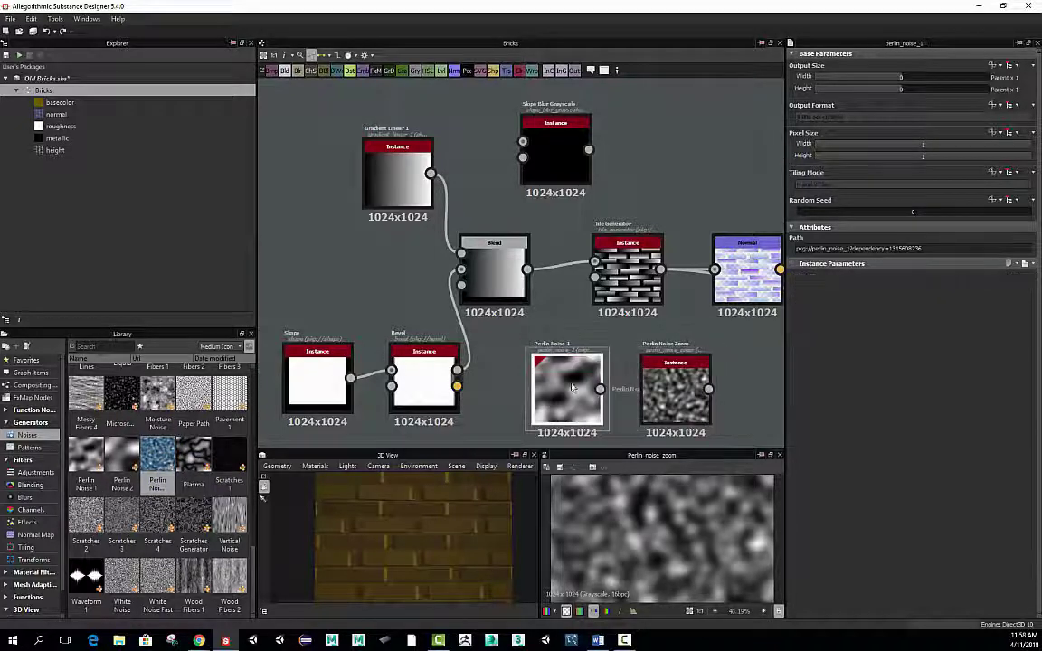
key(Delete)
Move the Perlin Noise Zoom node closer to the Bevel node and set its distance to 25.
drag(661, 389, 565, 389)
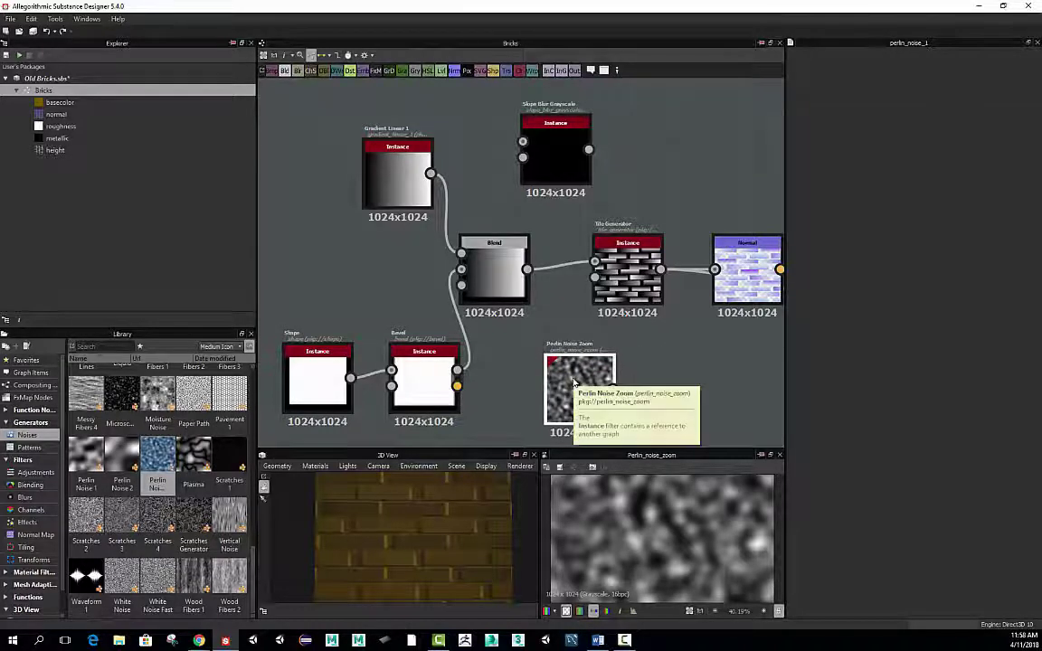
click(581, 383)
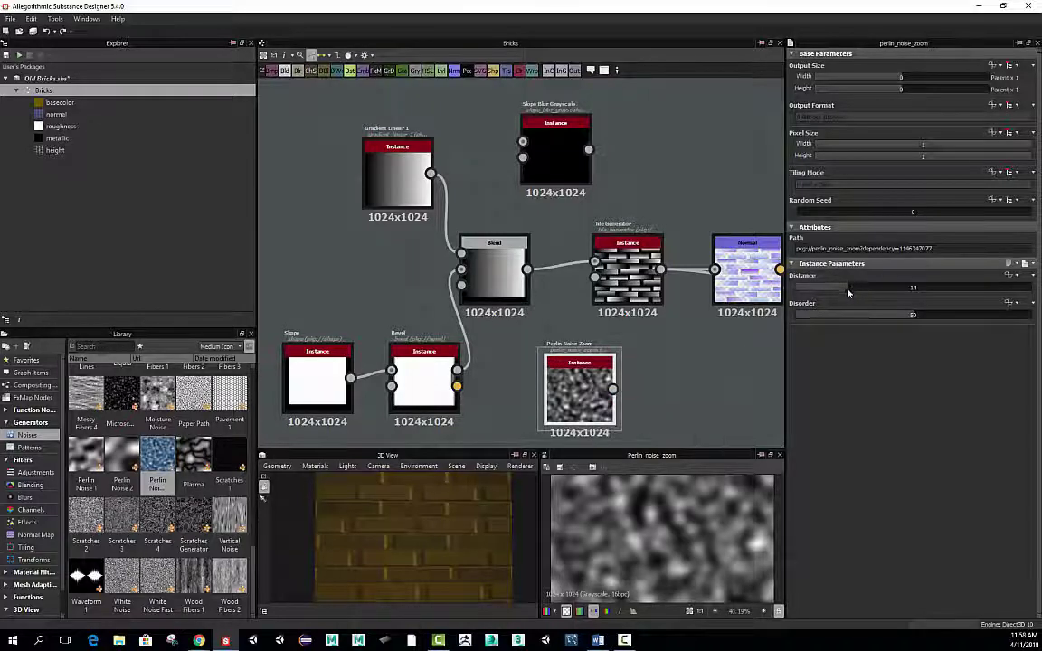
drag(848, 292, 885, 301)
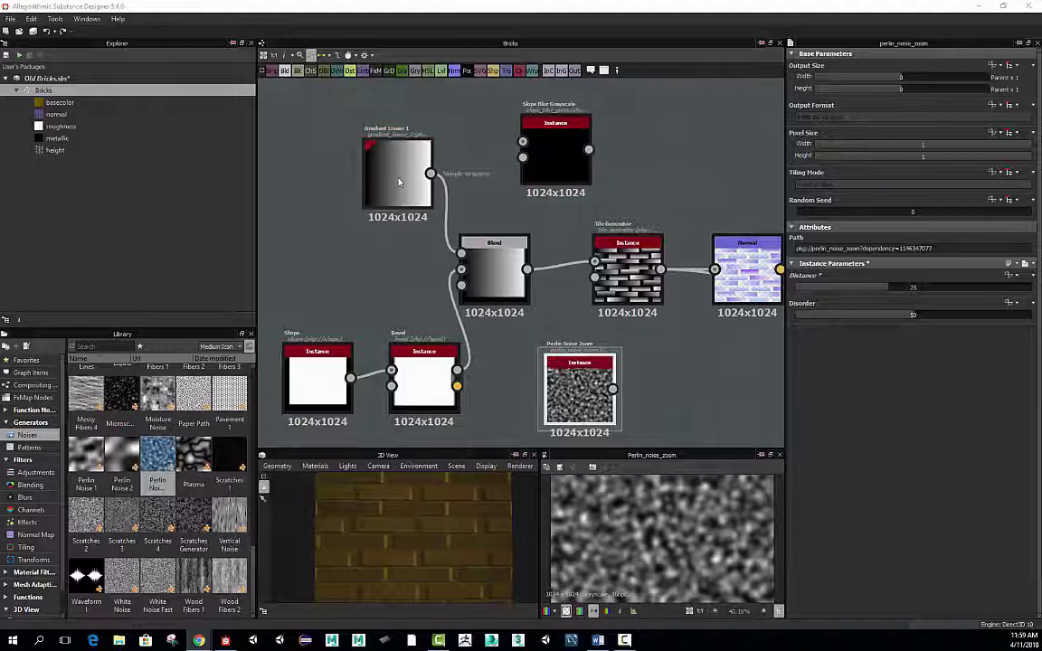
Move the gradient, shape, bevel and Blend nodes away from the Tile Generator, and place Perlin Noise Zoom beside Slope Blur Grayscale.
drag(385, 183, 374, 208)
scroll(482, 220, down, 3)
middle_drag(414, 141, 406, 210)
mouse_move(512, 256)
mouse_down()
mouse_move(512, 223)
mouse_move(504, 246)
mouse_up()
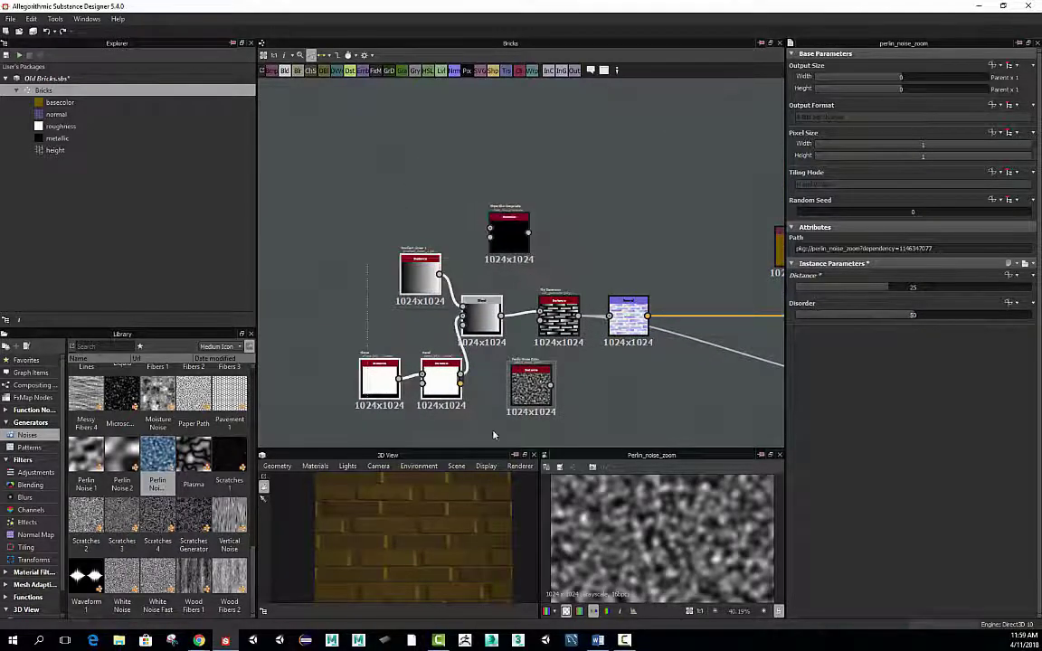
drag(482, 324, 407, 351)
drag(534, 392, 432, 240)
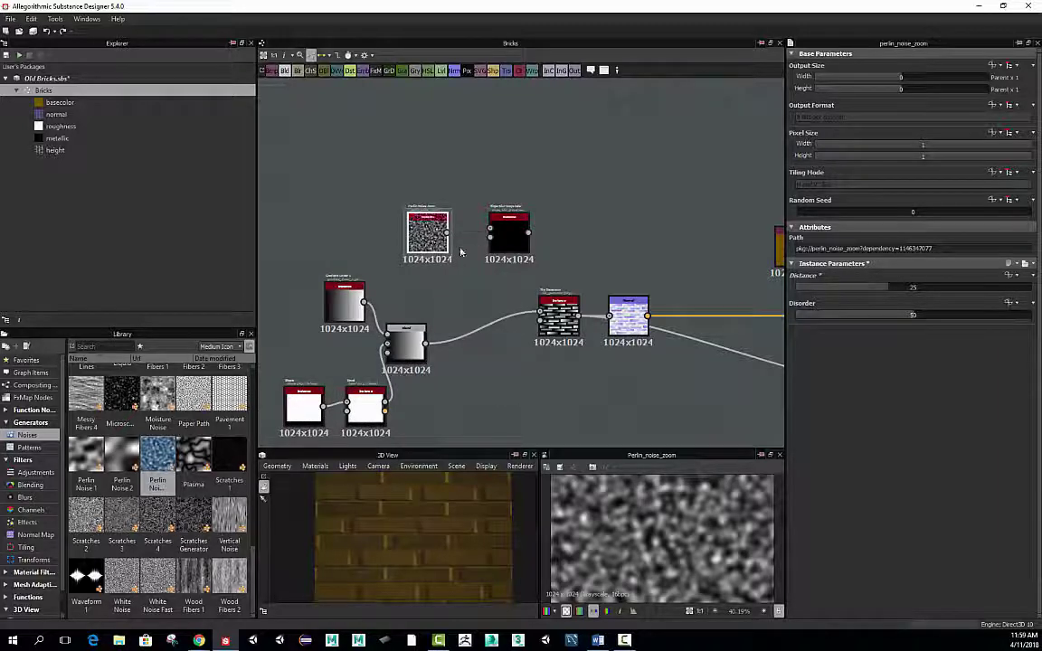
Connect the Perlin Noise Zoom output to the slope input of the Slope Blur Grayscale node.
scroll(460, 253, up, 5)
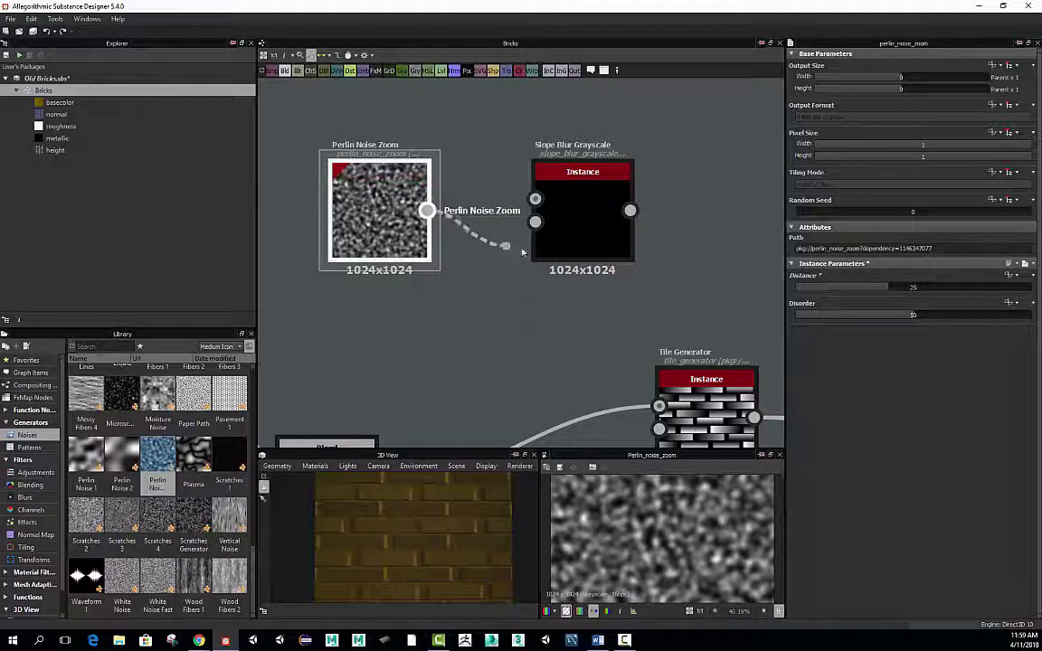
drag(521, 252, 569, 226)
click(574, 236)
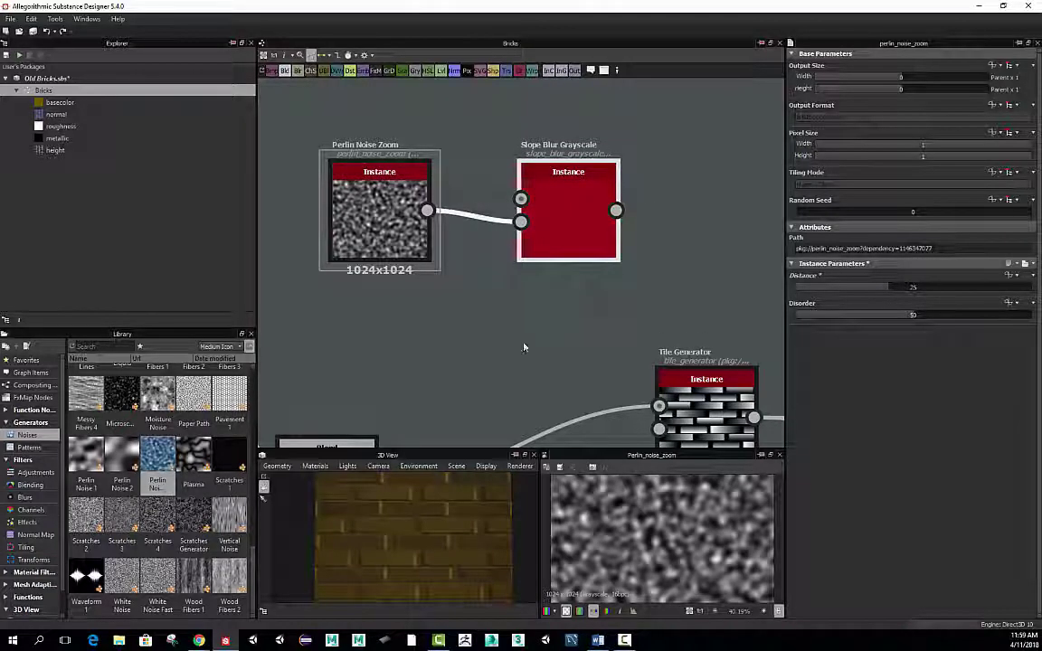
click(565, 236)
middle_drag(533, 362, 539, 284)
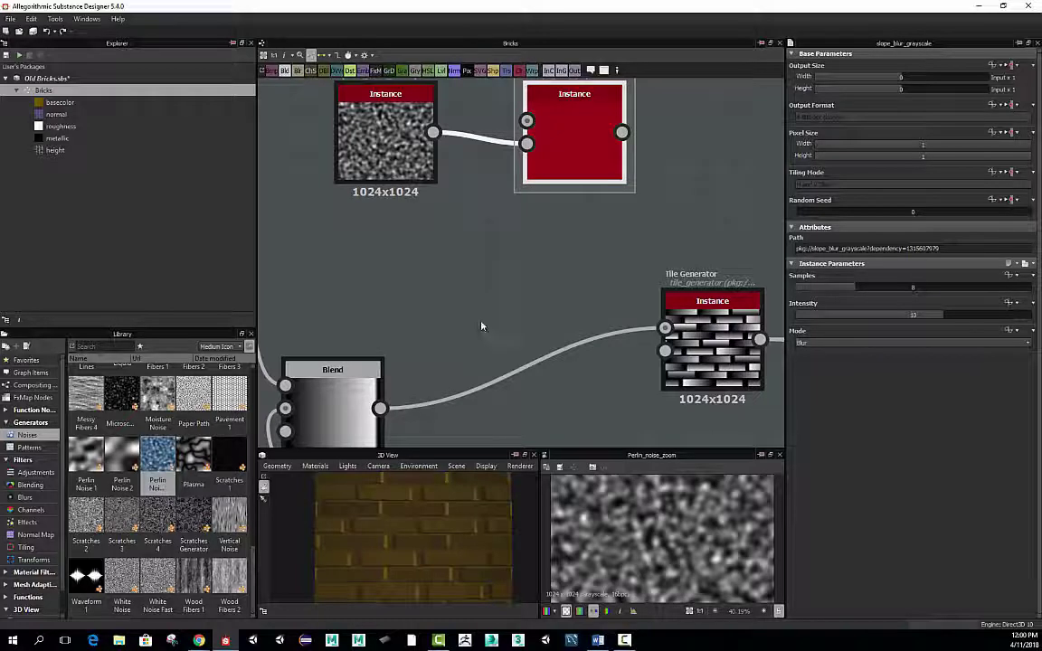
Move the Tile Generator next to Blend, connect its output to Slope Blur Grayscale's grayscale input, and preview the blur.
scroll(481, 327, down, 1)
drag(674, 361, 491, 418)
drag(559, 155, 588, 156)
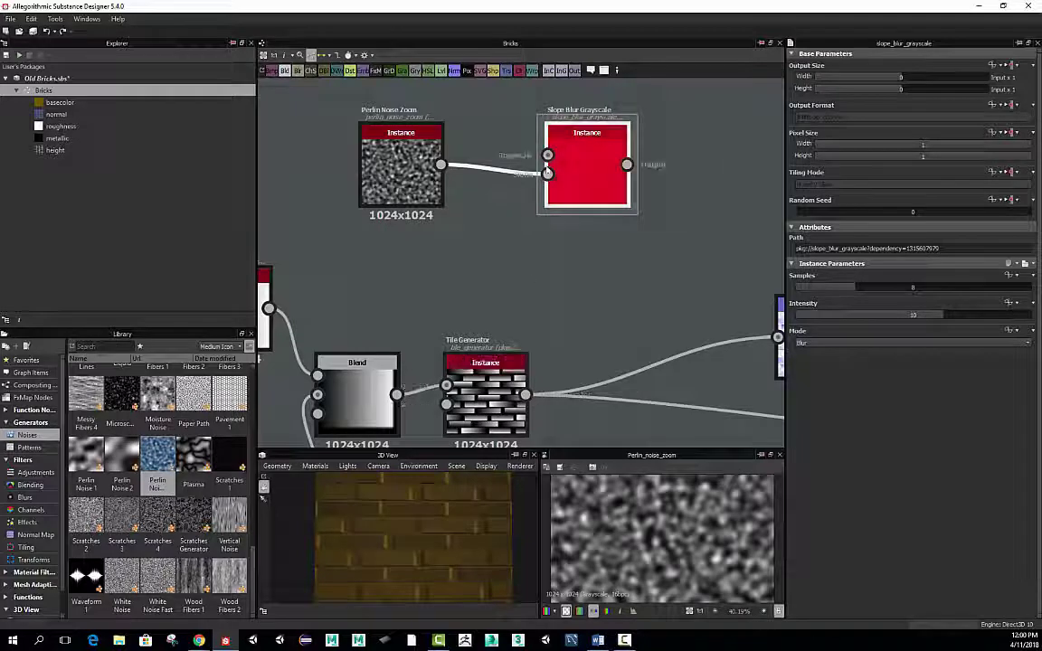
drag(525, 394, 630, 202)
double_click(630, 202)
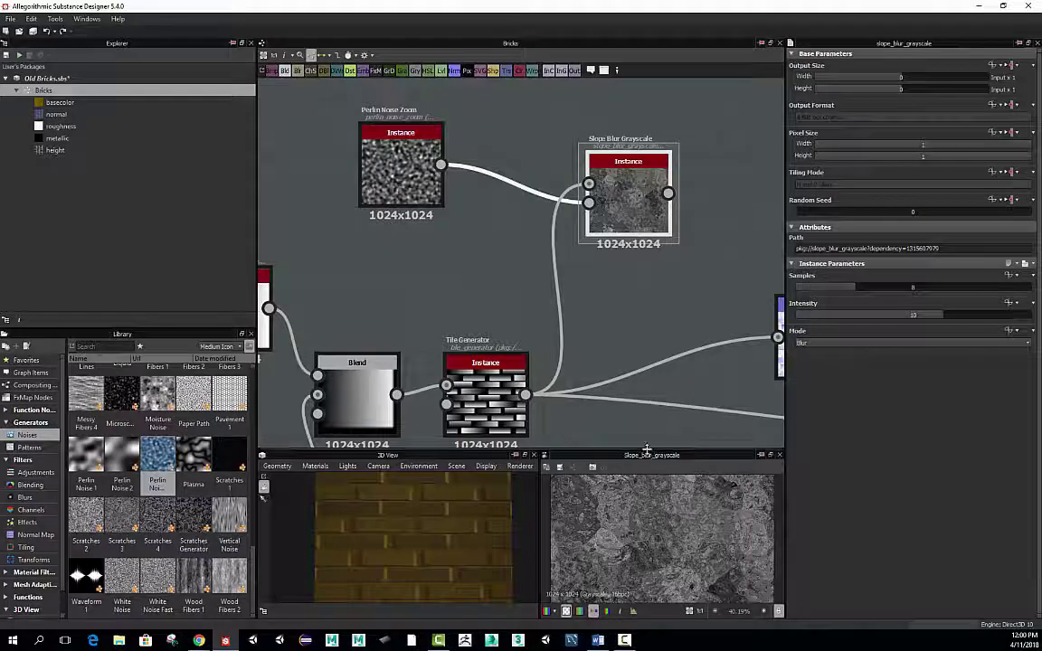
Enlarge the preview area and set the Perlin Noise Zoom node's distance to 19 and disorder to 26.96.
drag(647, 450, 653, 348)
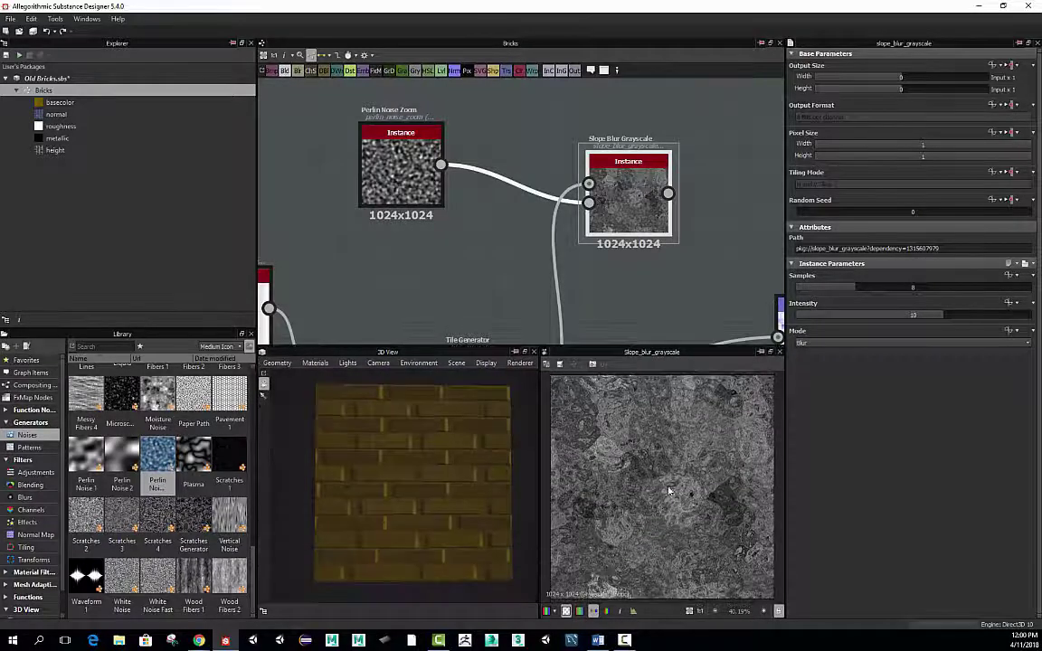
click(372, 135)
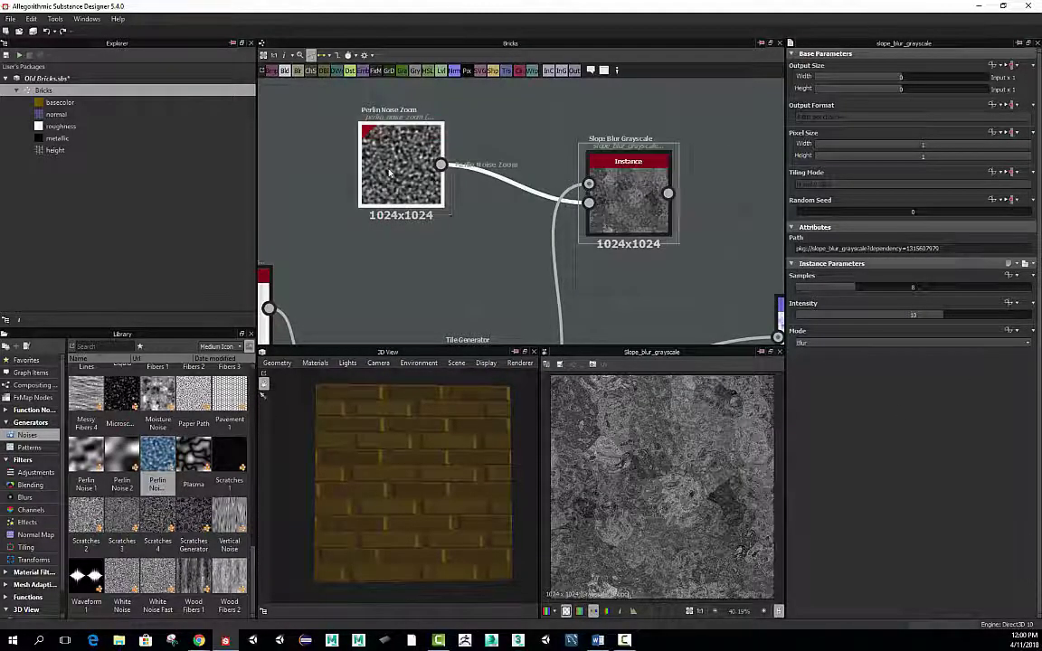
drag(902, 316, 859, 317)
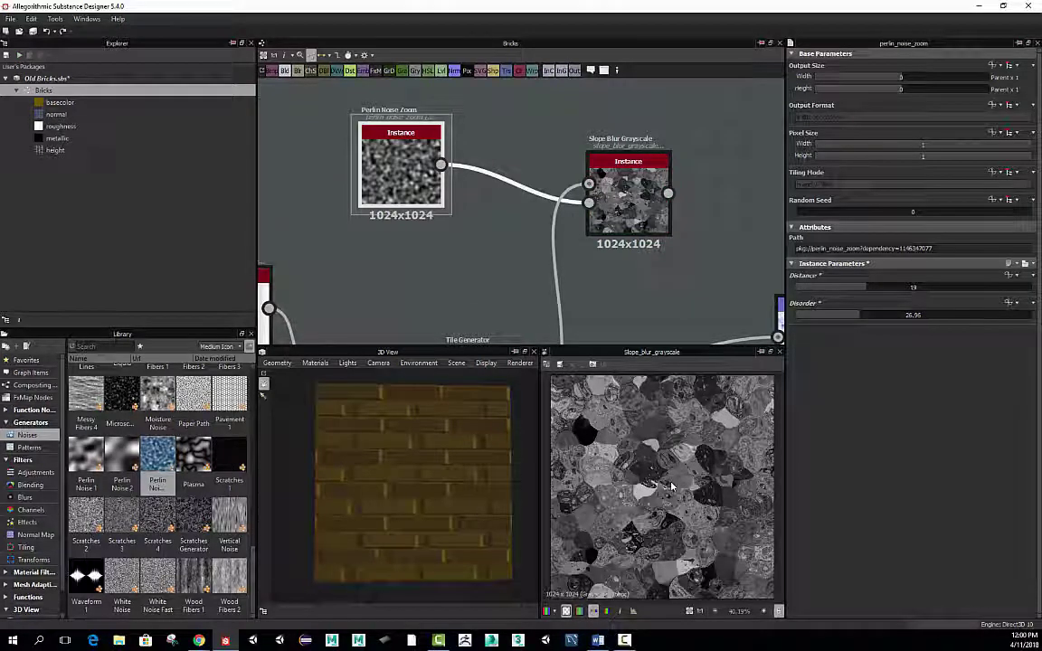
Set the Slope Blur Grayscale node's samples to 32 and its intensity to 0.22.
click(624, 201)
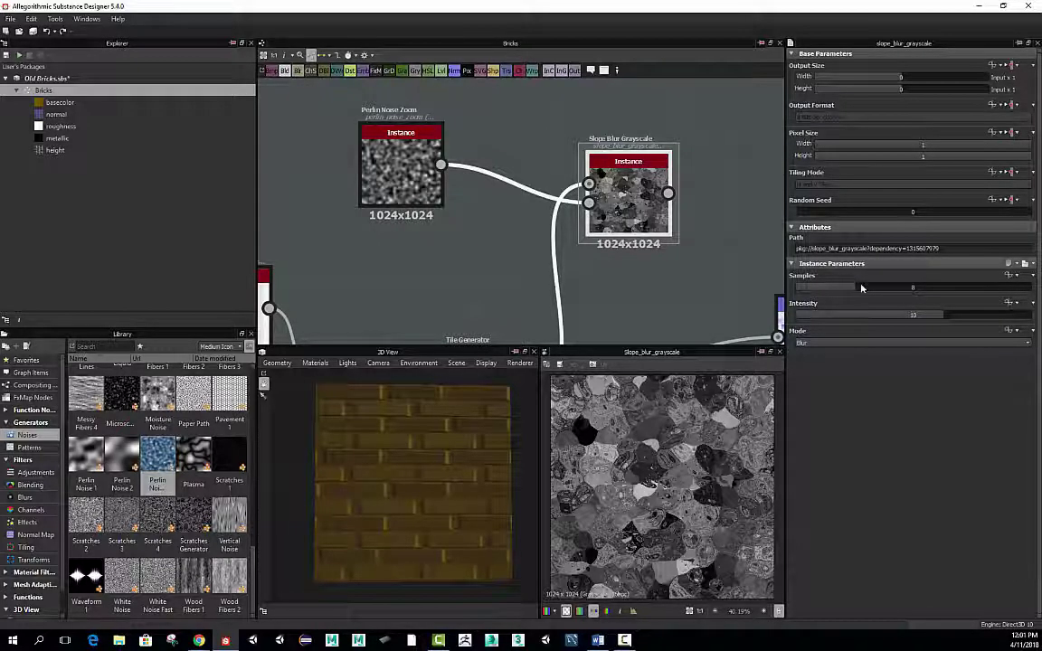
drag(867, 291, 913, 291)
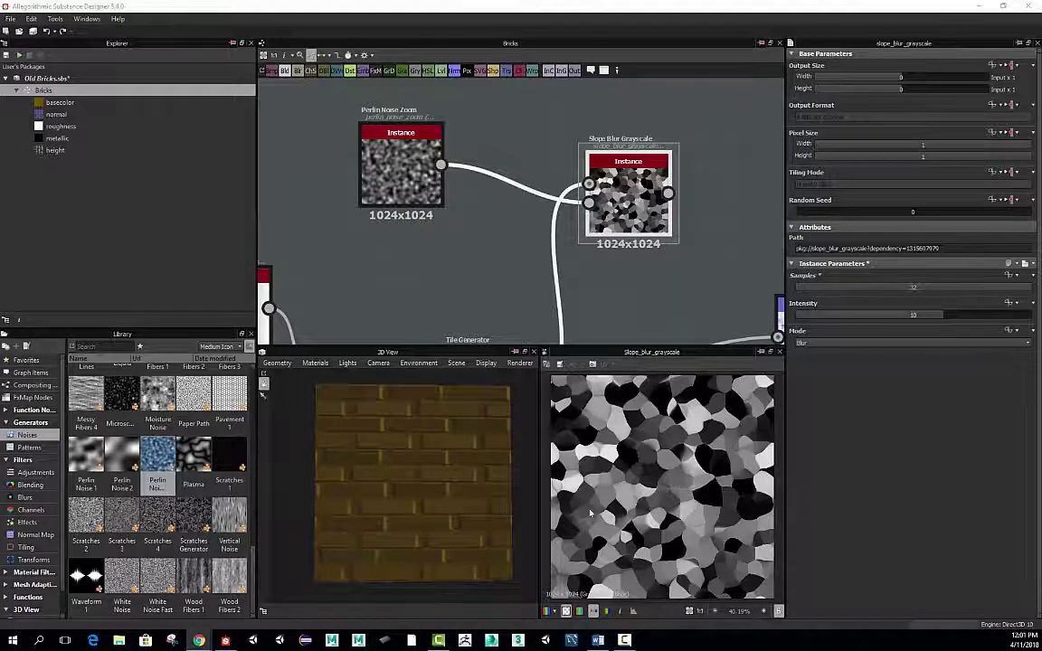
drag(965, 321, 798, 323)
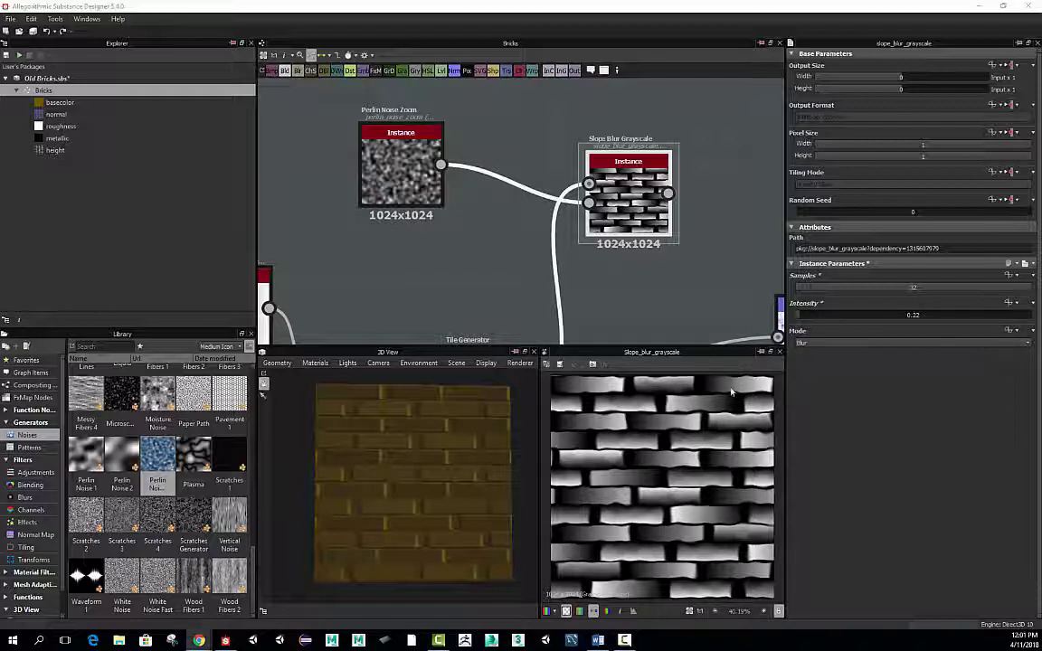
Try the Max and Min modes on the Slope Blur Grayscale node and compare the brick edges up close.
click(817, 345)
click(814, 364)
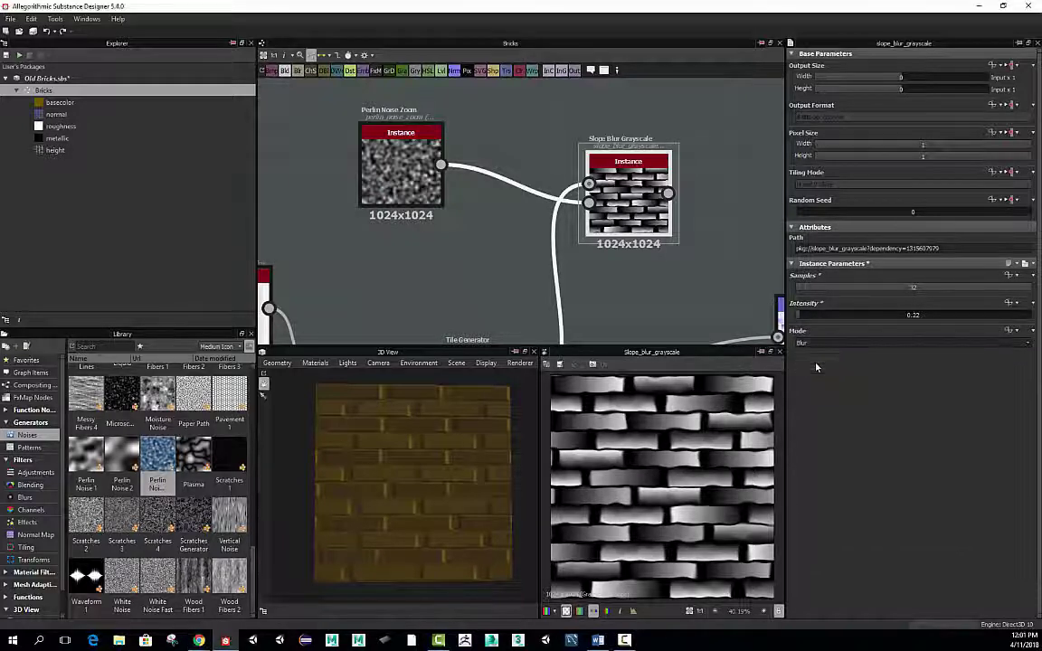
scroll(681, 442, up, 3)
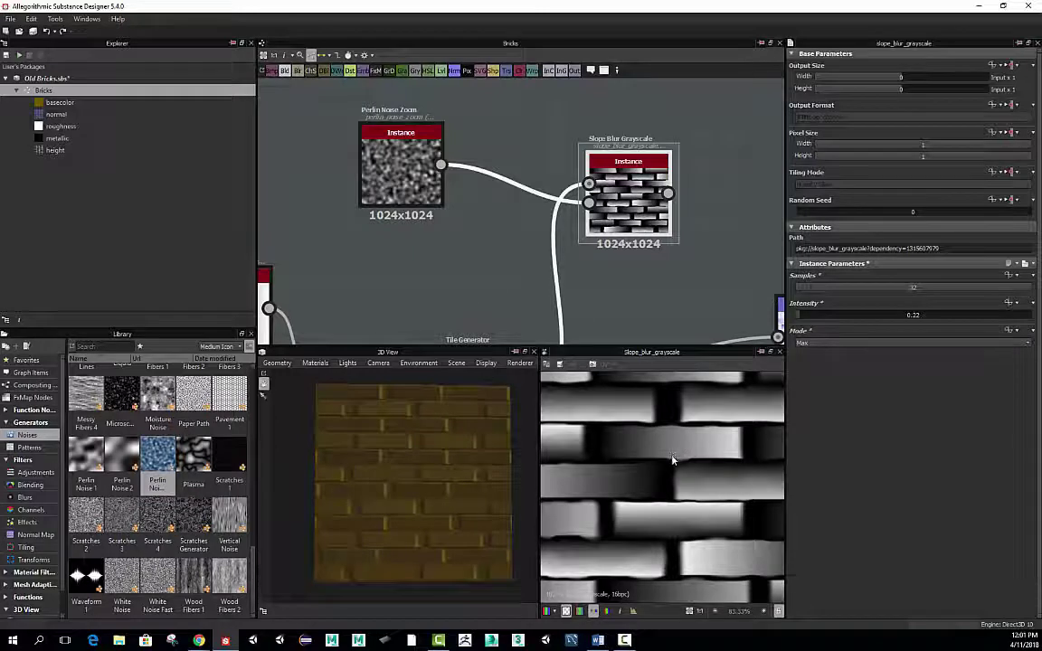
click(805, 342)
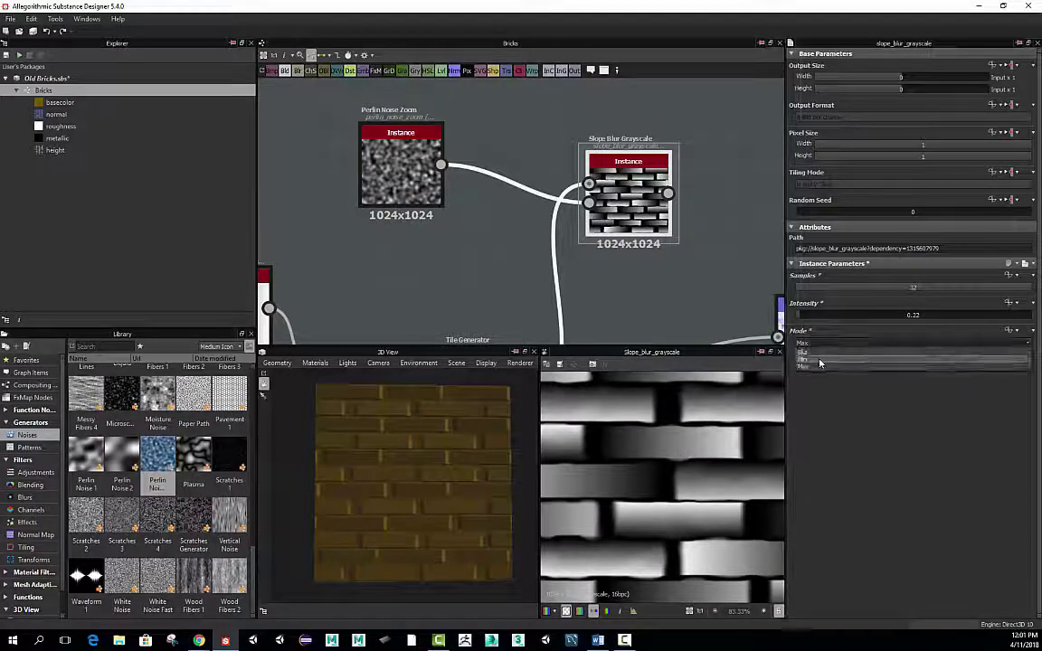
click(805, 360)
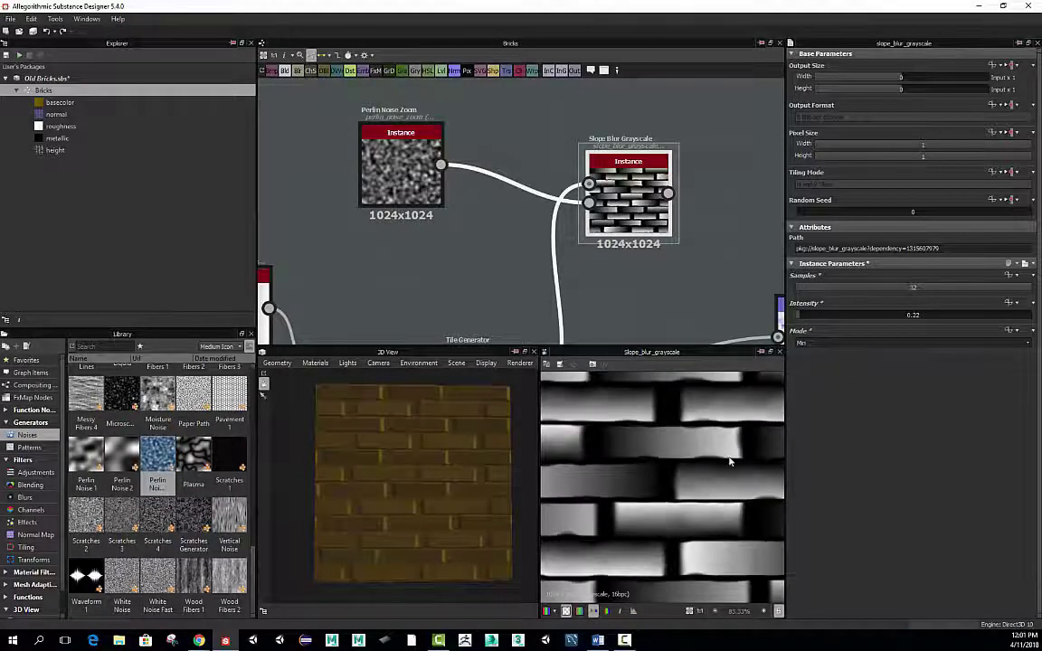
click(812, 343)
click(817, 367)
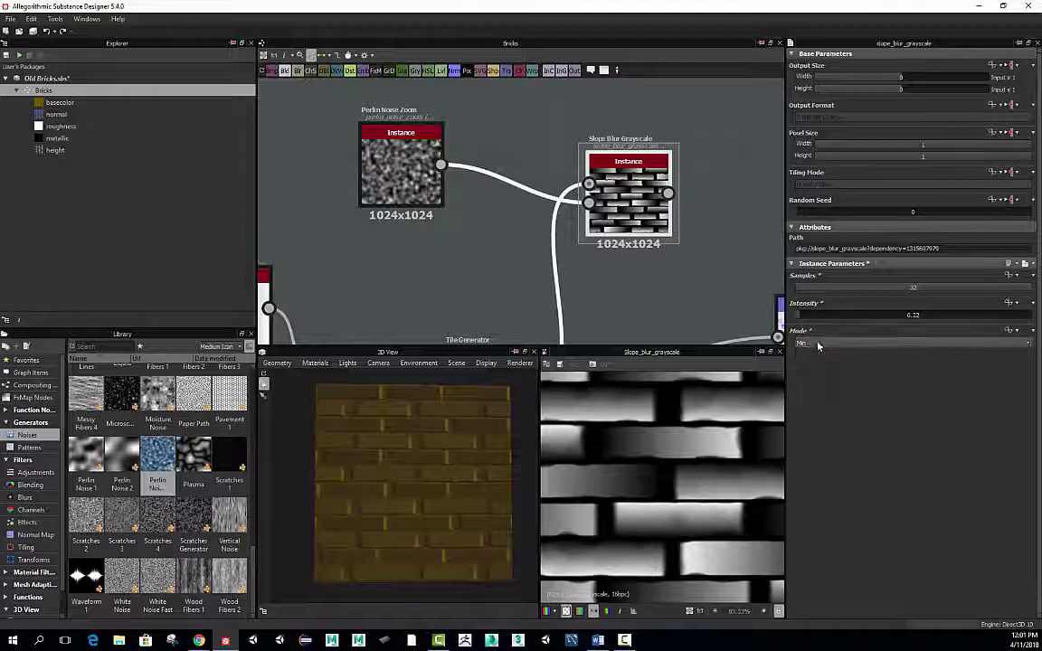
click(818, 344)
click(819, 354)
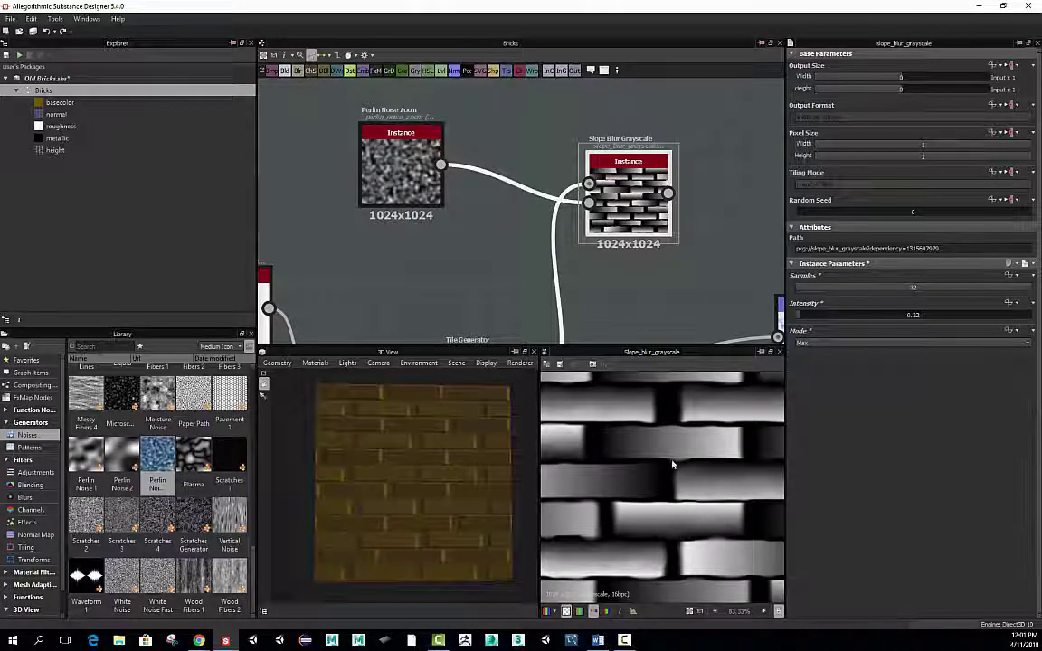
Set the Slope Blur Grayscale node's mode to Min and its intensity to 0.26.
click(811, 345)
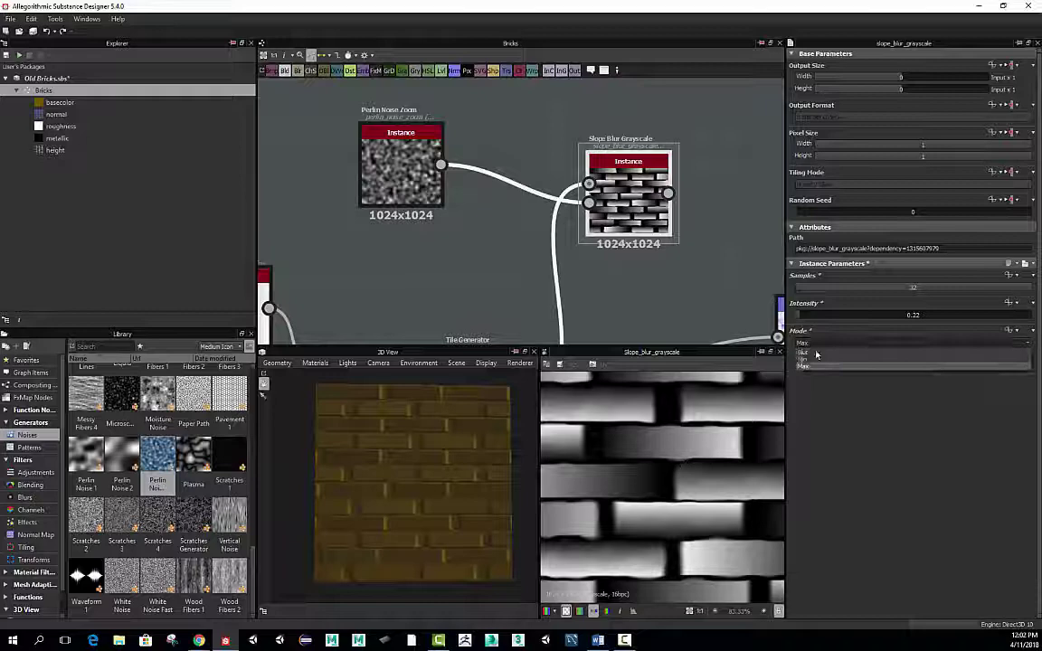
click(818, 331)
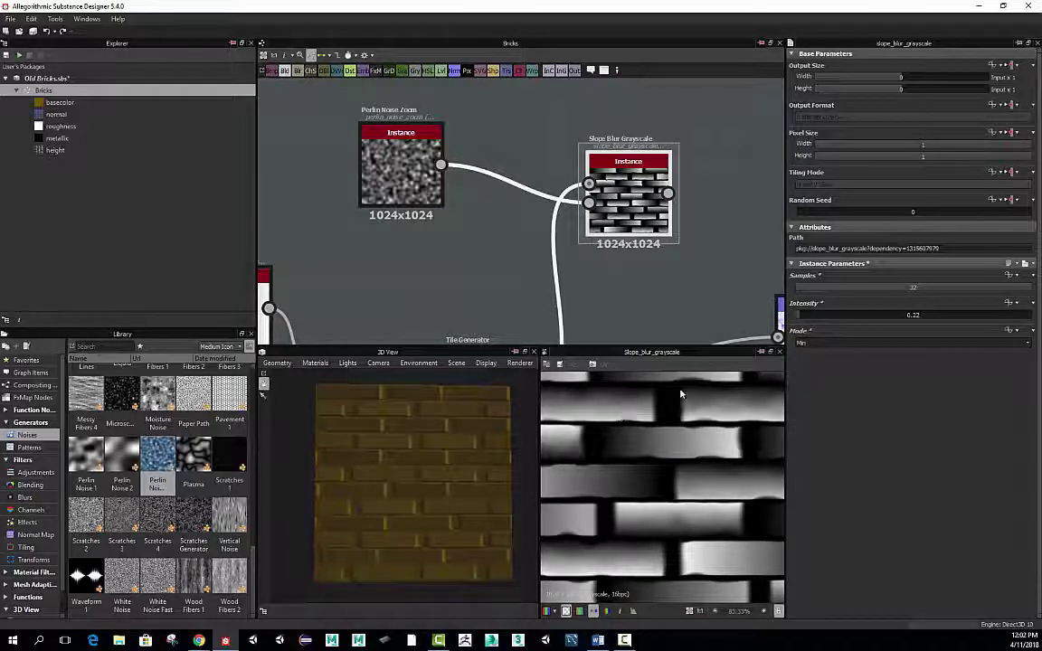
scroll(663, 434, down, 5)
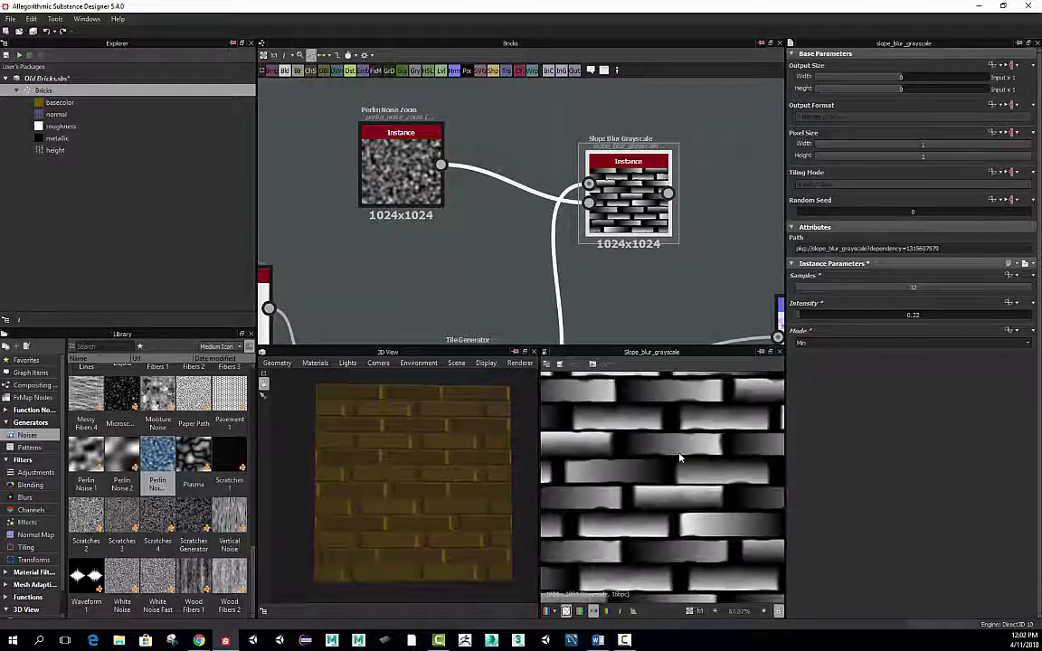
drag(801, 316, 801, 317)
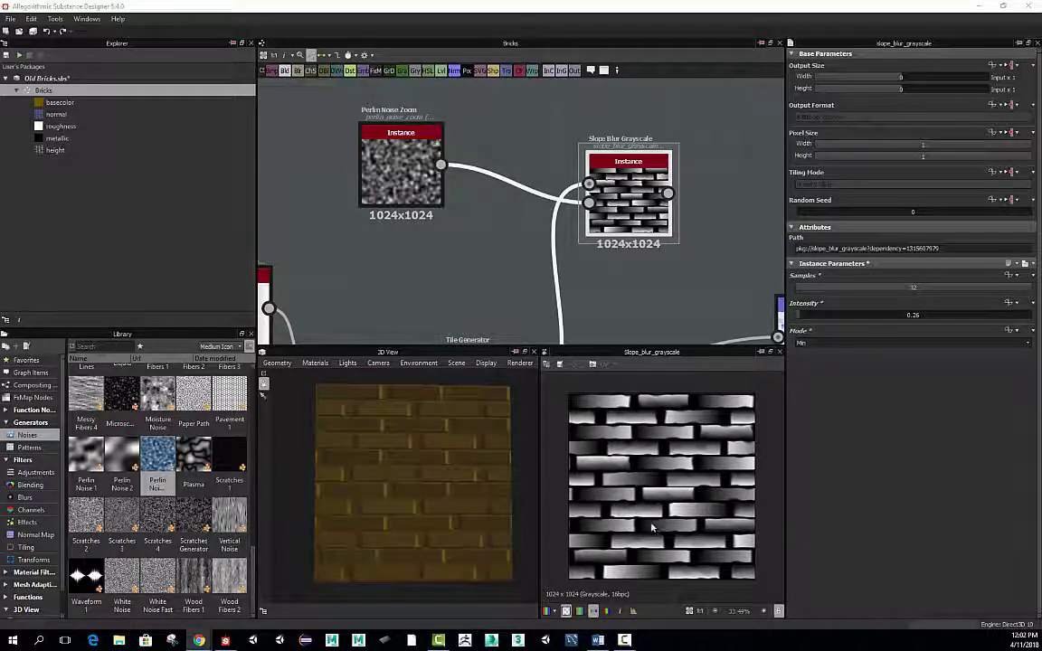
Move the Perlin Noise Zoom and Slope Blur Grayscale nodes closer together above the Tile Generator.
click(401, 167)
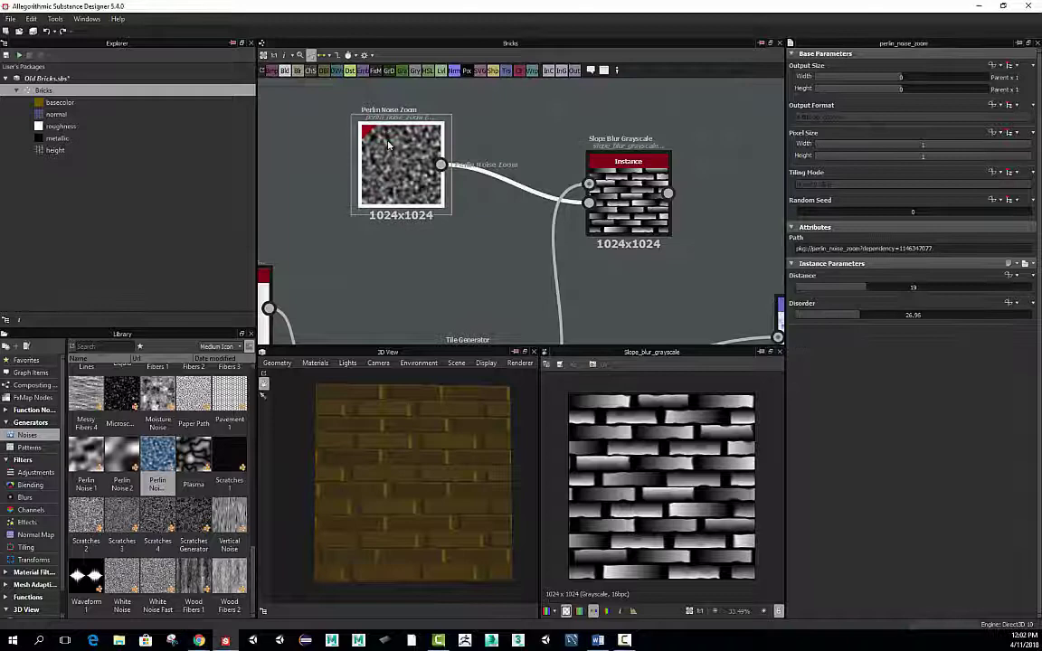
mouse_move(860, 287)
mouse_down()
mouse_move(830, 288)
mouse_move(970, 299)
mouse_move(826, 291)
mouse_move(889, 291)
mouse_move(849, 292)
mouse_up()
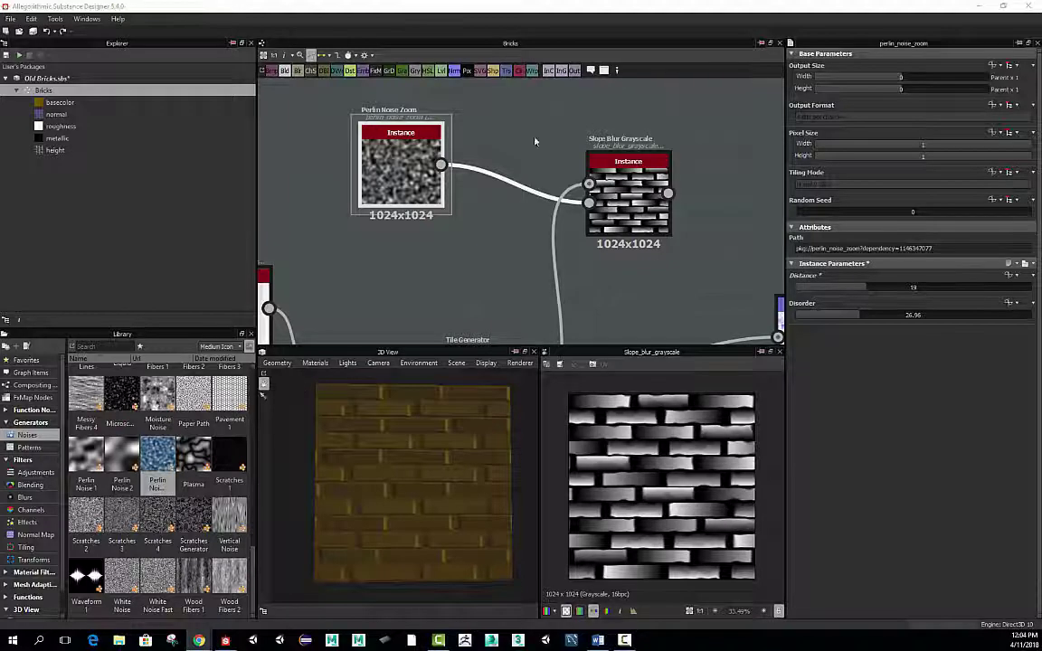
middle_drag(548, 251, 527, 120)
scroll(578, 179, down, 1)
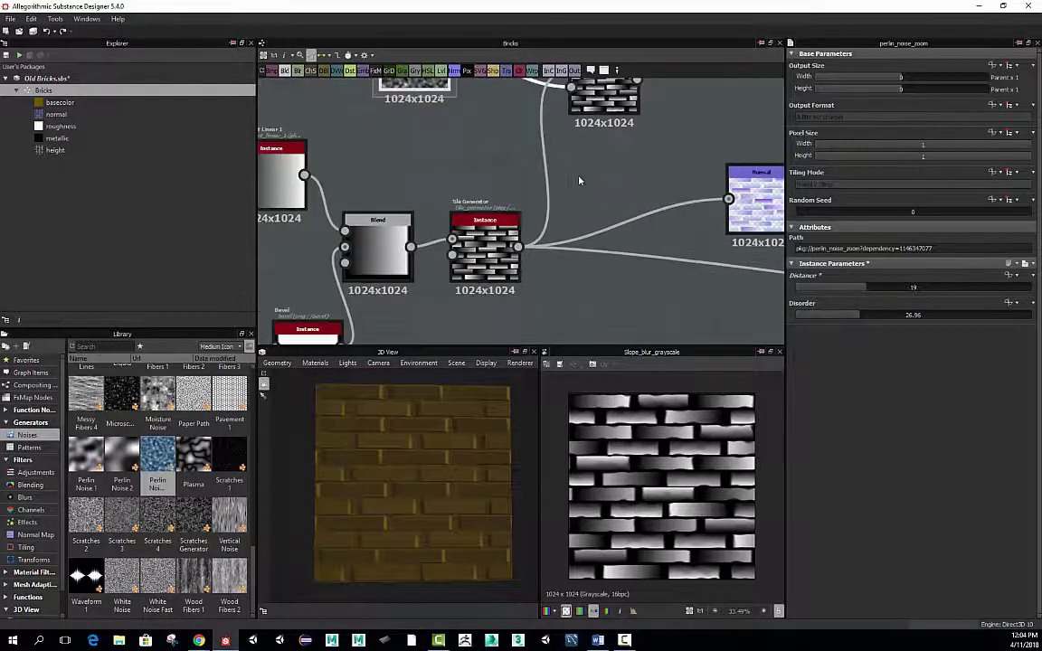
middle_drag(579, 179, 605, 268)
drag(429, 141, 472, 178)
drag(423, 118, 669, 224)
drag(630, 167, 619, 167)
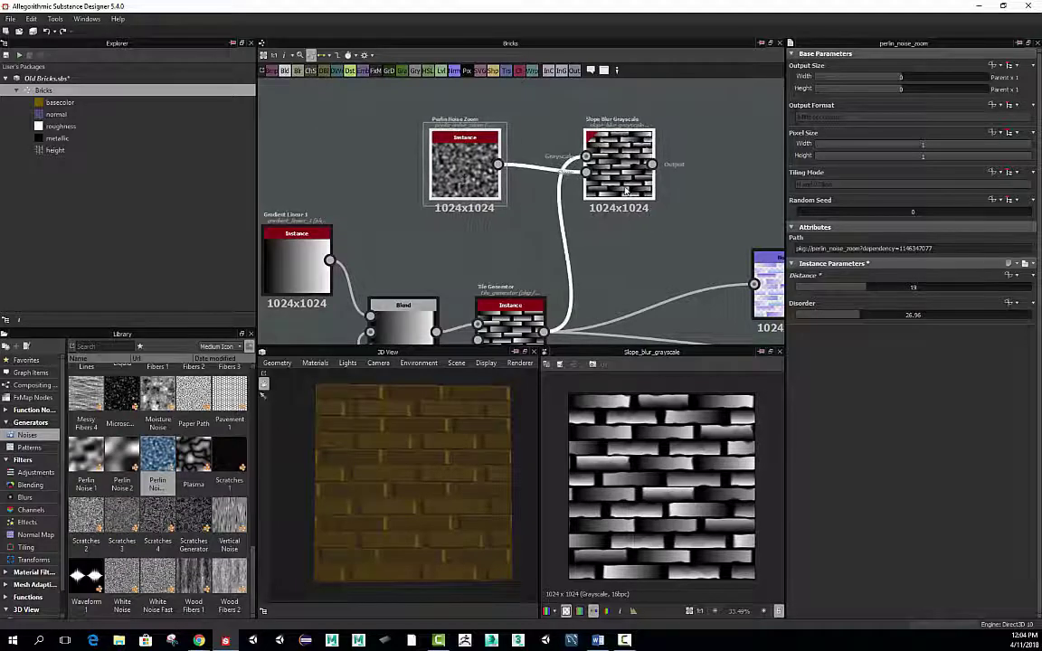
Set the Perlin Noise Zoom node's distance to 22.
click(470, 166)
drag(862, 289, 876, 291)
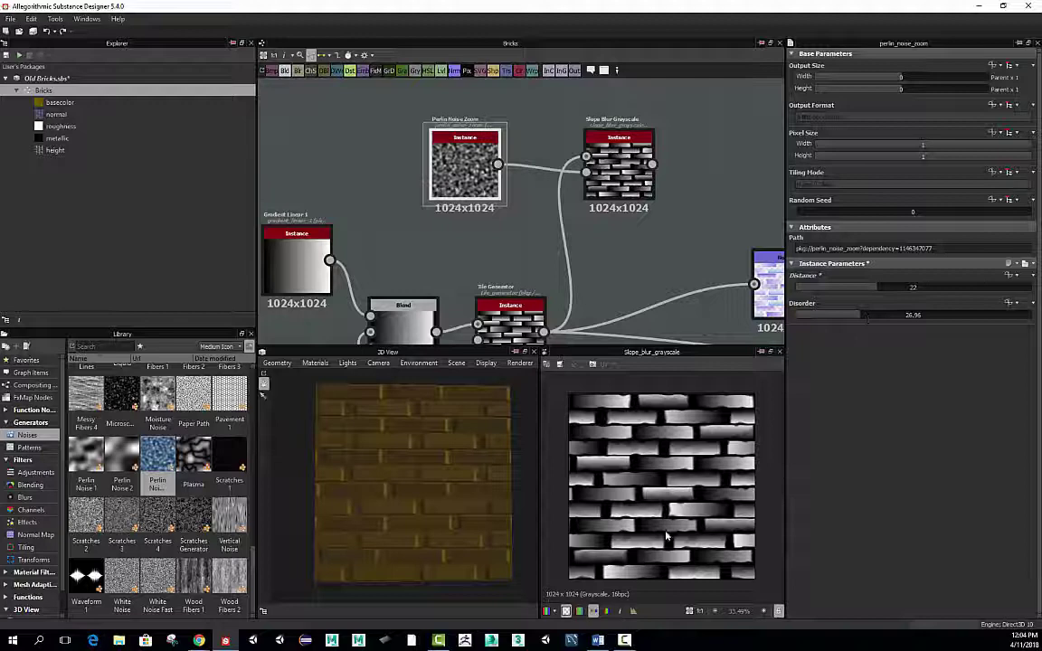
middle_drag(658, 269, 664, 207)
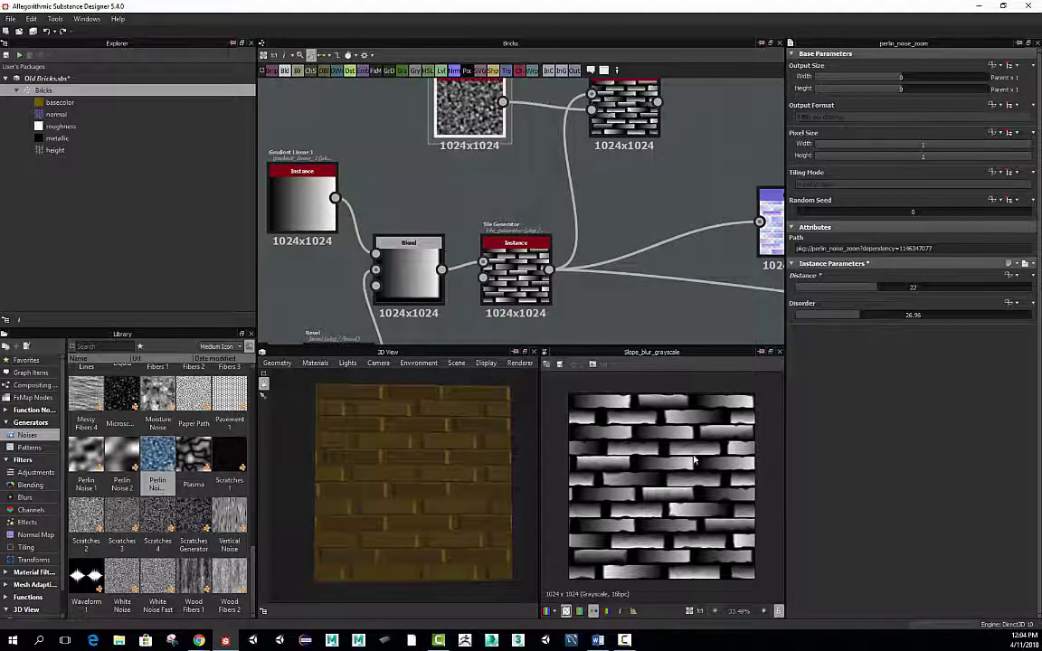
Duplicate the Slope Blur Grayscale node, place the copy below the Tile Generator, and connect the Tile Generator's output to its grayscale input.
click(646, 134)
mouse_move(645, 240)
middle_down()
mouse_move(631, 294)
mouse_move(630, 253)
middle_up()
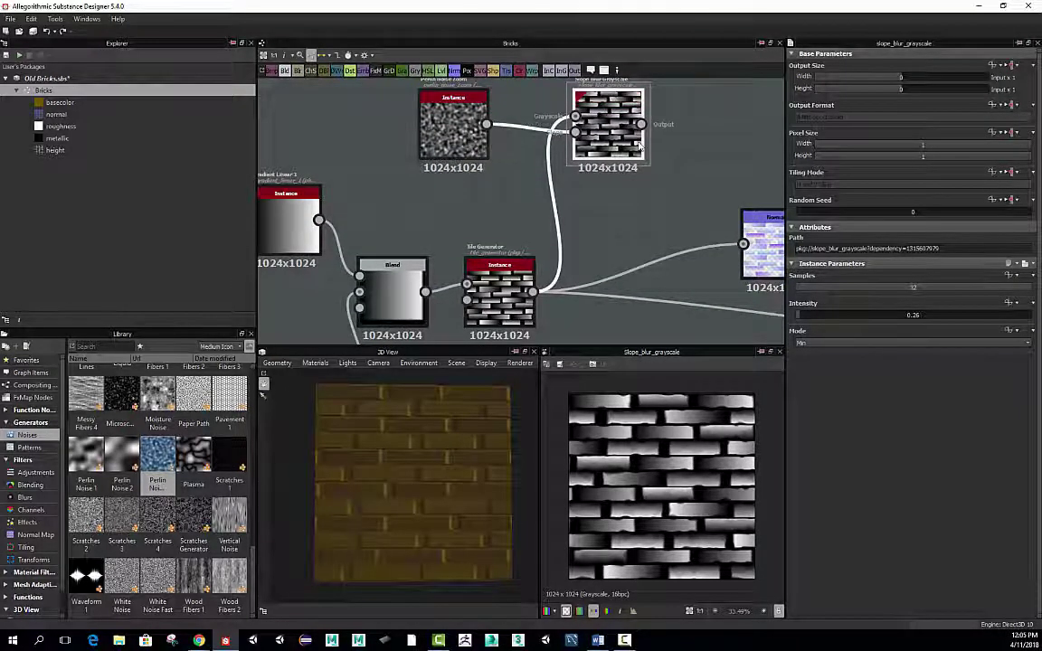
key(ctrl+d)
drag(533, 212, 643, 226)
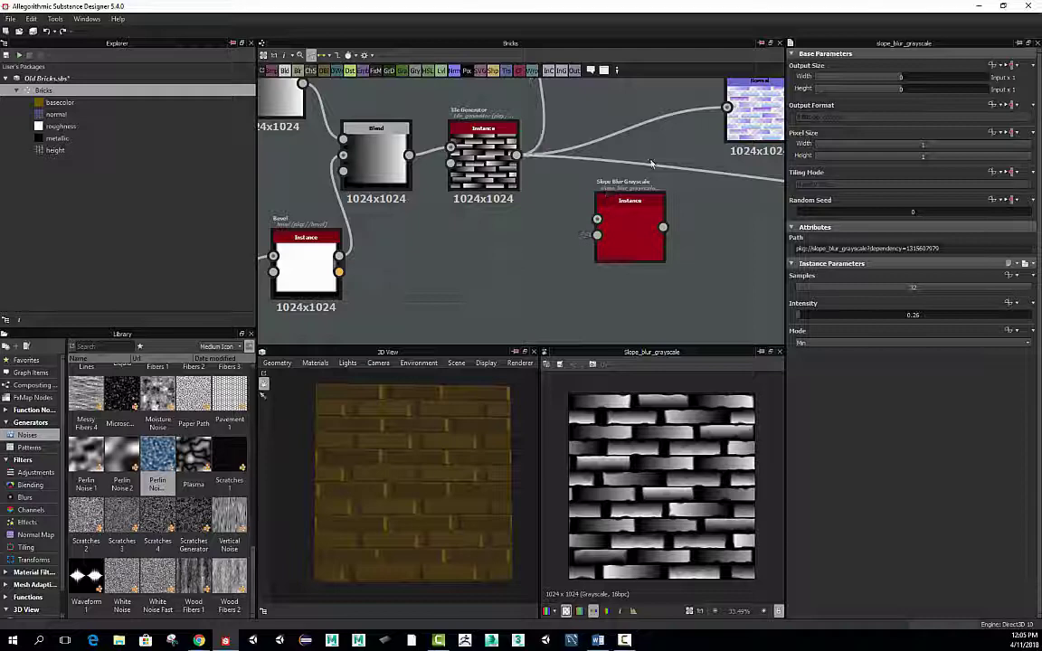
drag(642, 216, 616, 227)
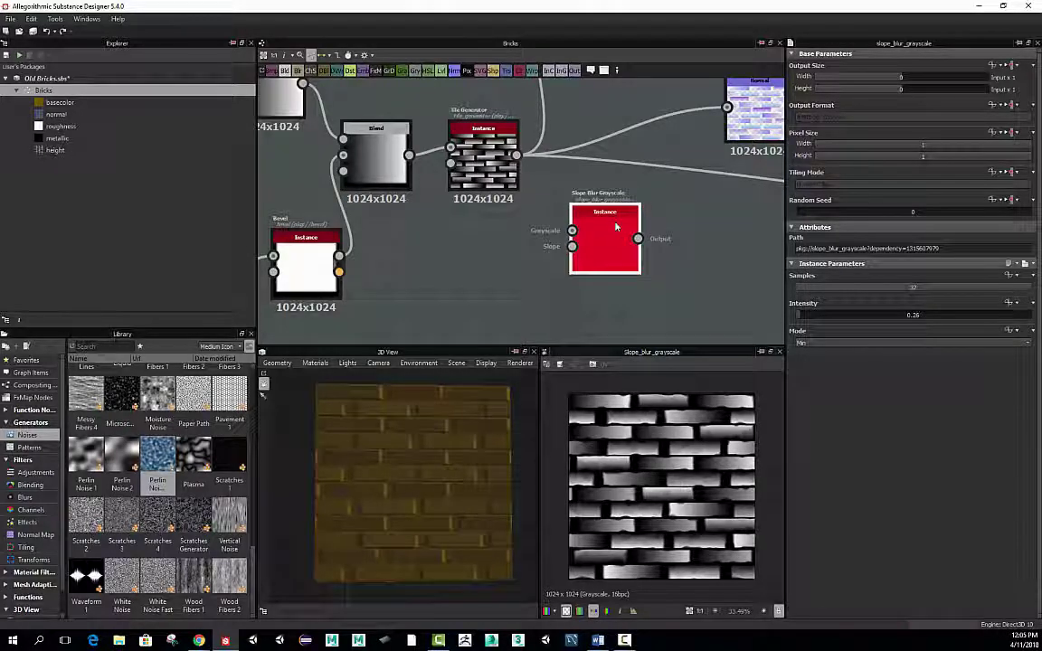
click(514, 303)
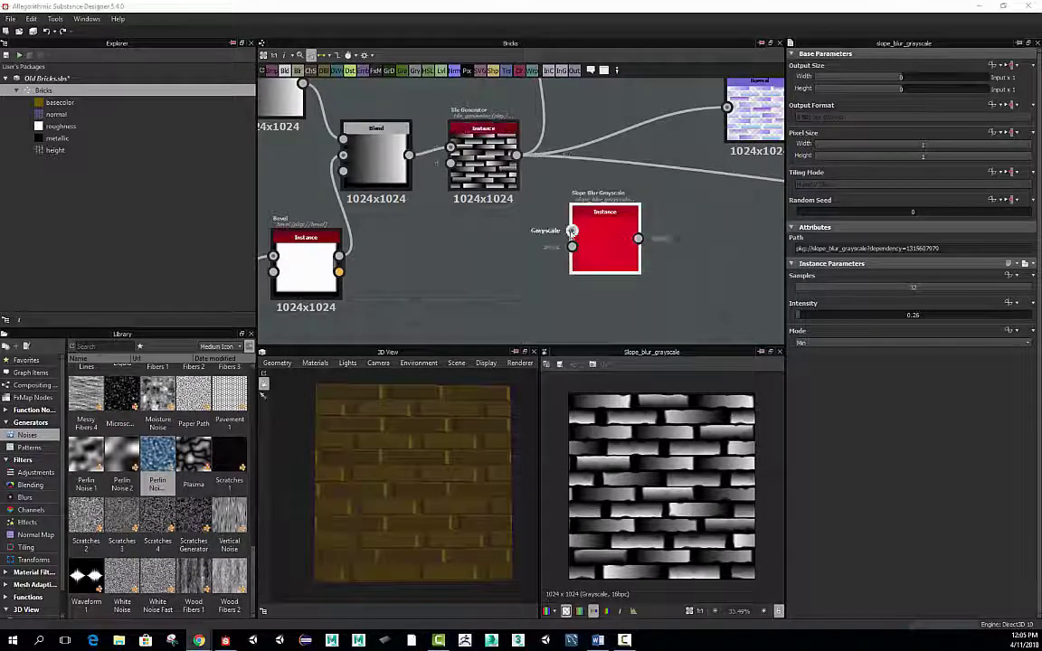
drag(517, 155, 572, 231)
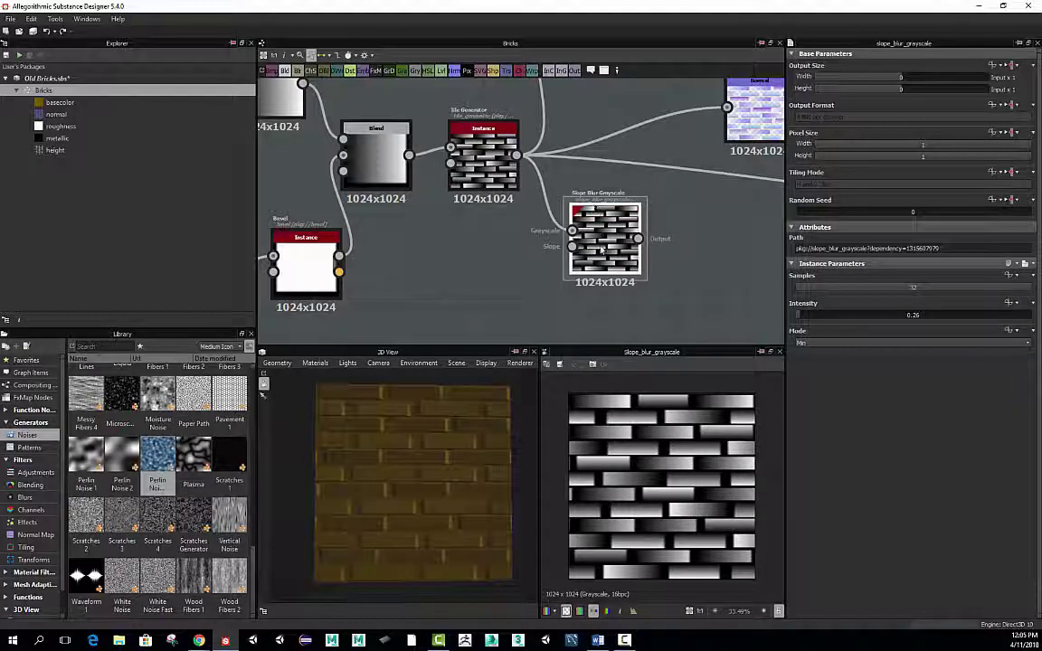
Duplicate the Perlin Noise Zoom node, place the copy beside the lower Slope Blur Grayscale, and connect it to that node's slope input.
middle_drag(495, 225, 488, 367)
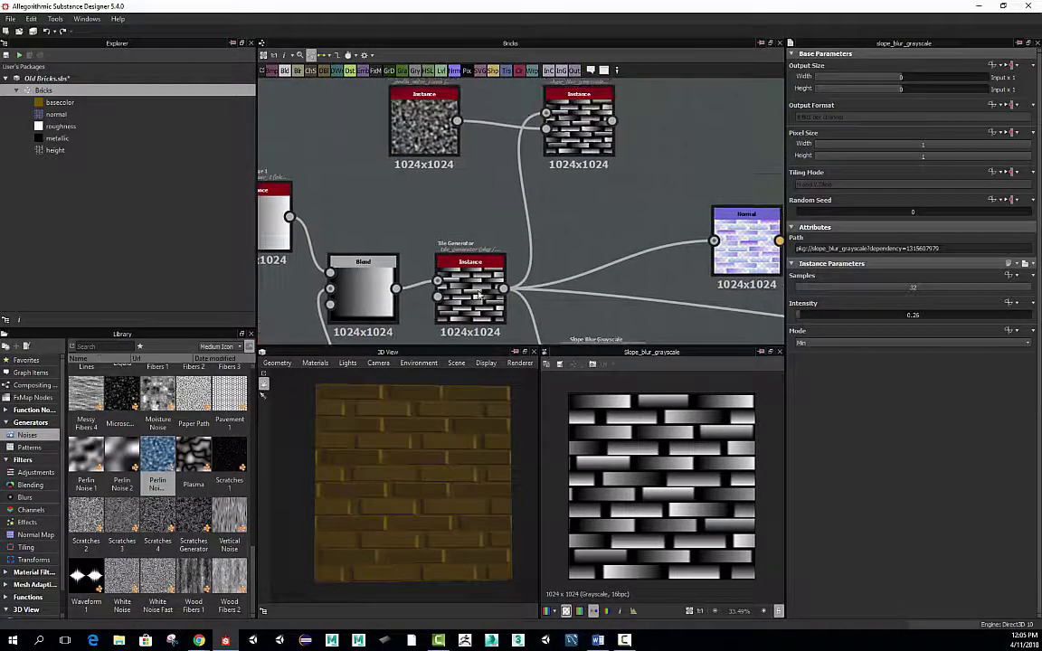
click(426, 124)
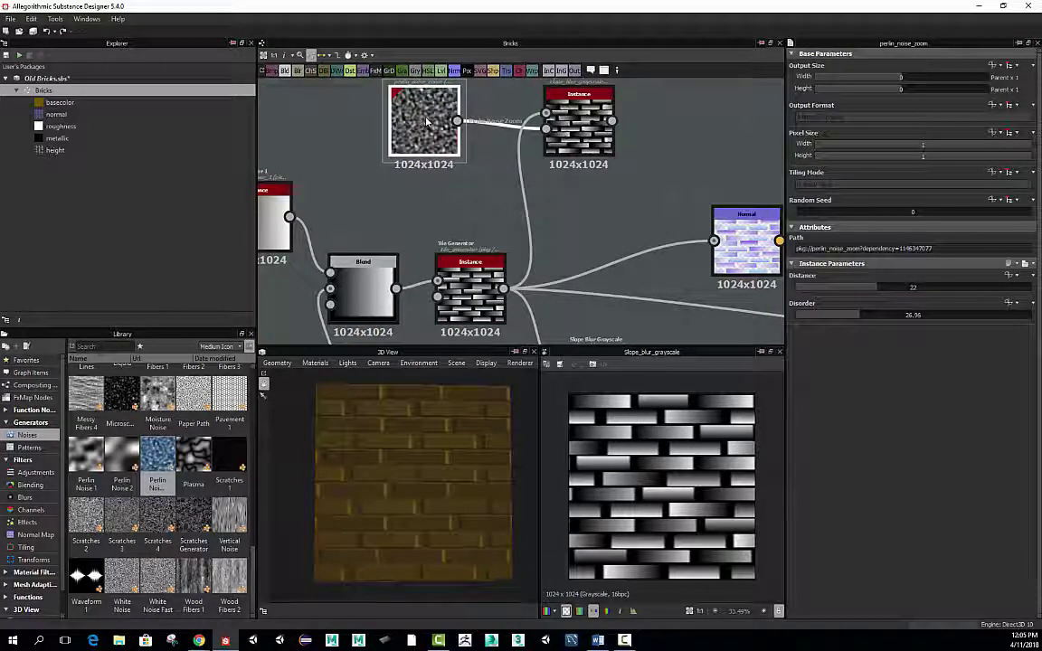
key(ctrl+d)
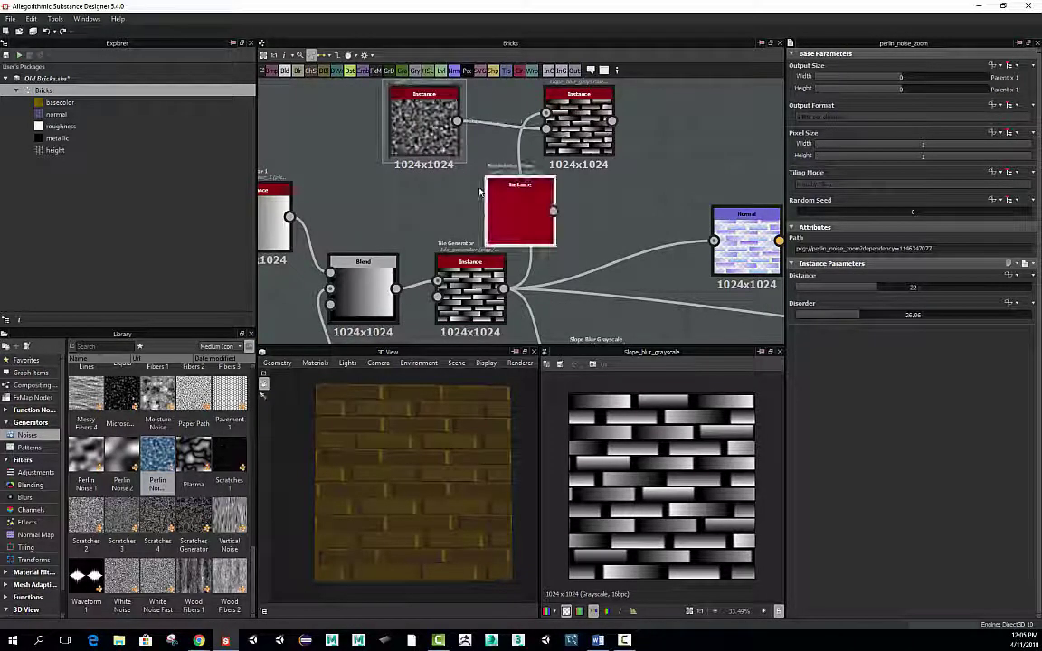
drag(520, 212, 483, 363)
middle_drag(583, 201, 587, 74)
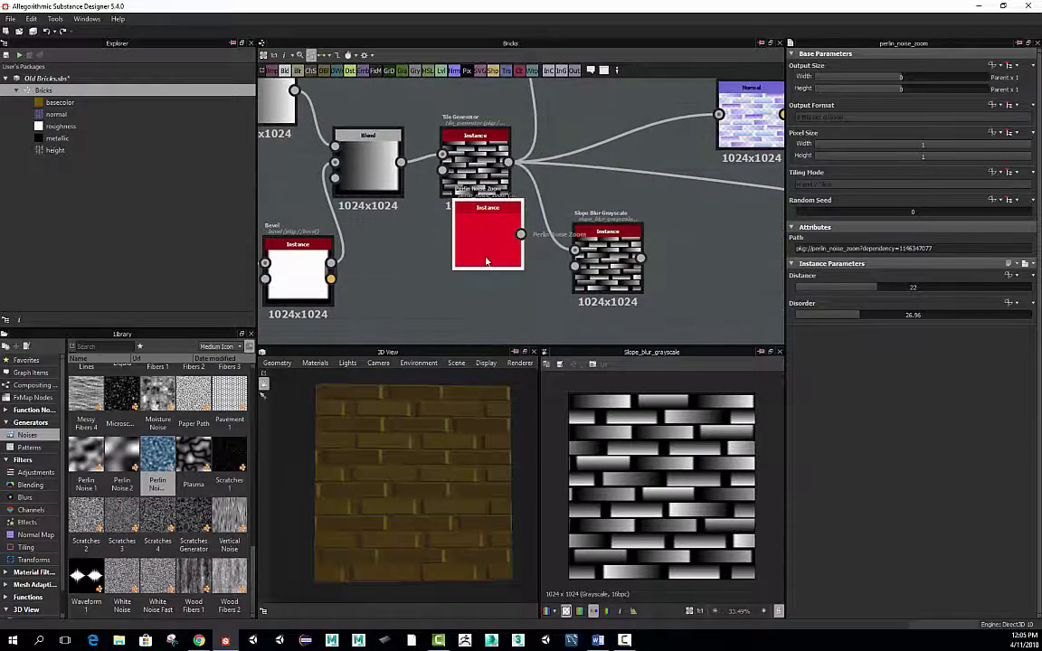
drag(504, 236, 479, 283)
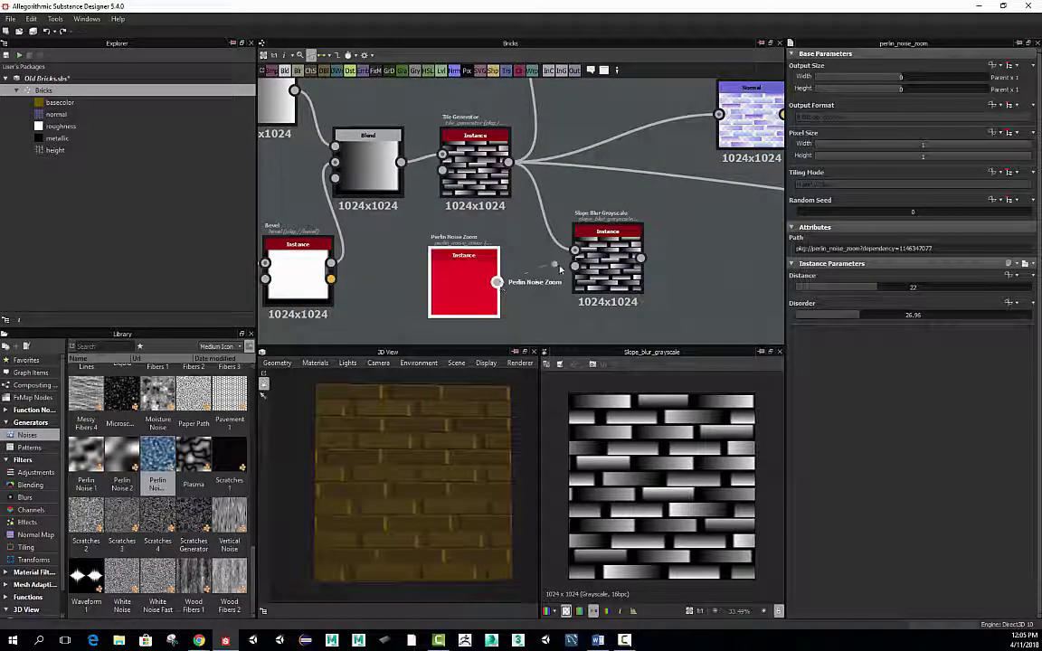
drag(560, 269, 575, 264)
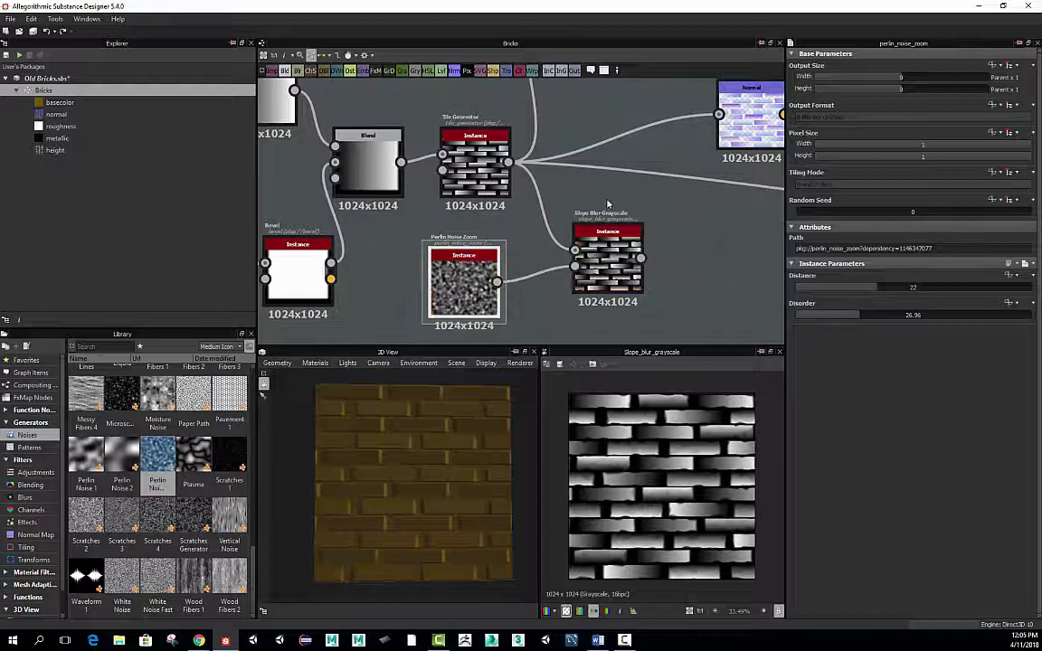
Adjust the position of the duplicated Perlin Noise Zoom node below the Tile Generator.
middle_drag(589, 157, 574, 232)
scroll(586, 209, down, 1)
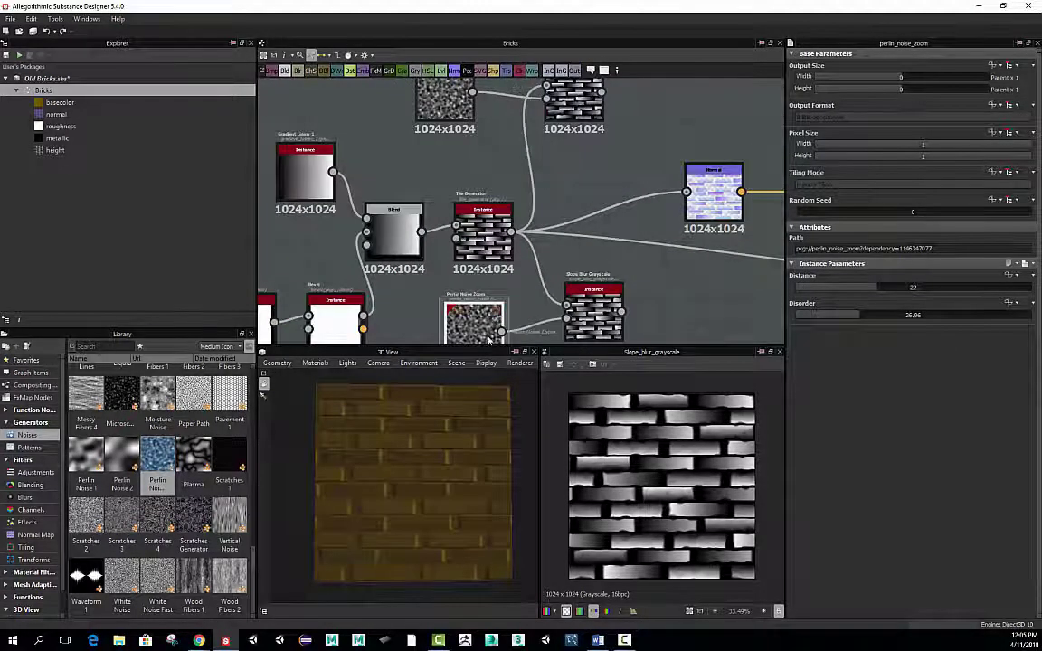
drag(487, 336, 487, 353)
middle_drag(580, 250, 579, 179)
scroll(580, 178, up, 1)
drag(465, 281, 465, 269)
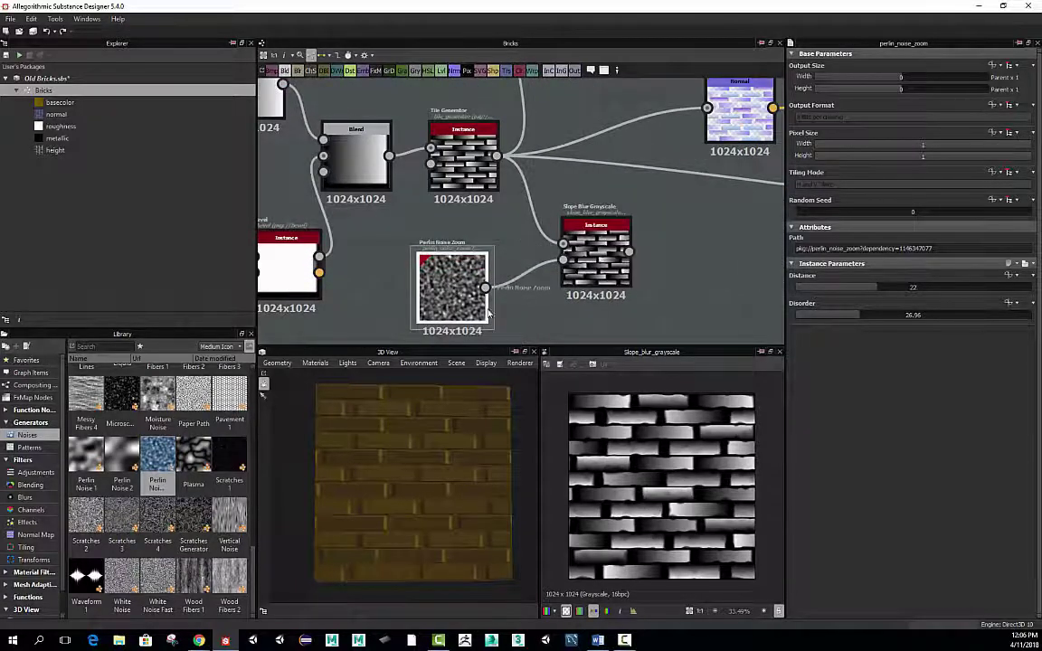
Group the Slope Blur Grayscale preview with the 3D View as tabs and show the enlarged 3D View.
scroll(586, 197, down, 1)
middle_drag(584, 194, 577, 287)
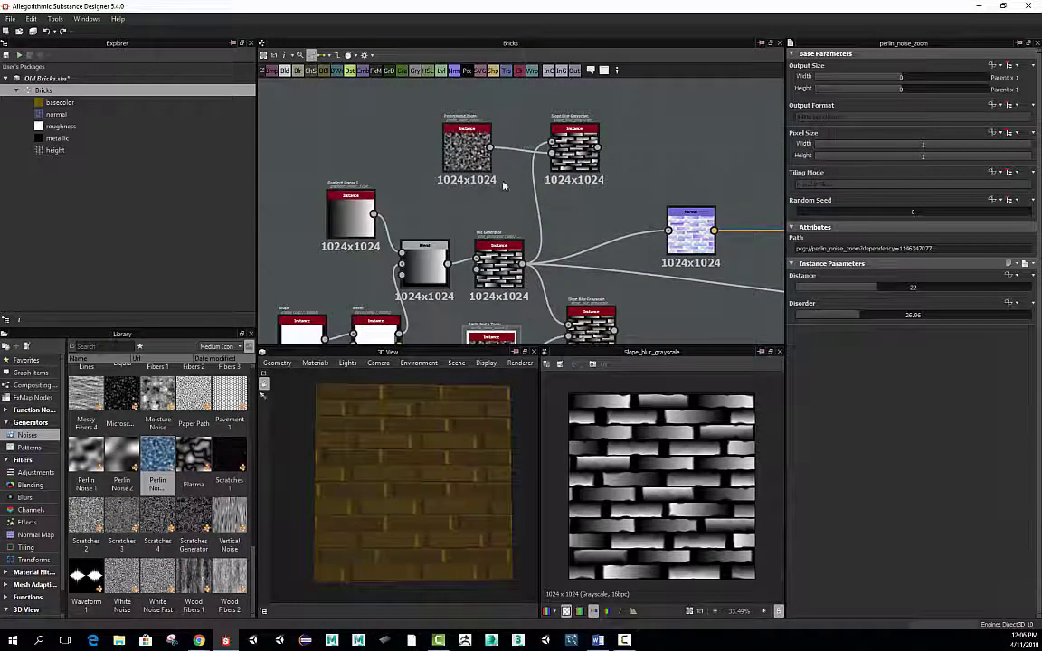
middle_drag(503, 185, 501, 175)
double_click(580, 350)
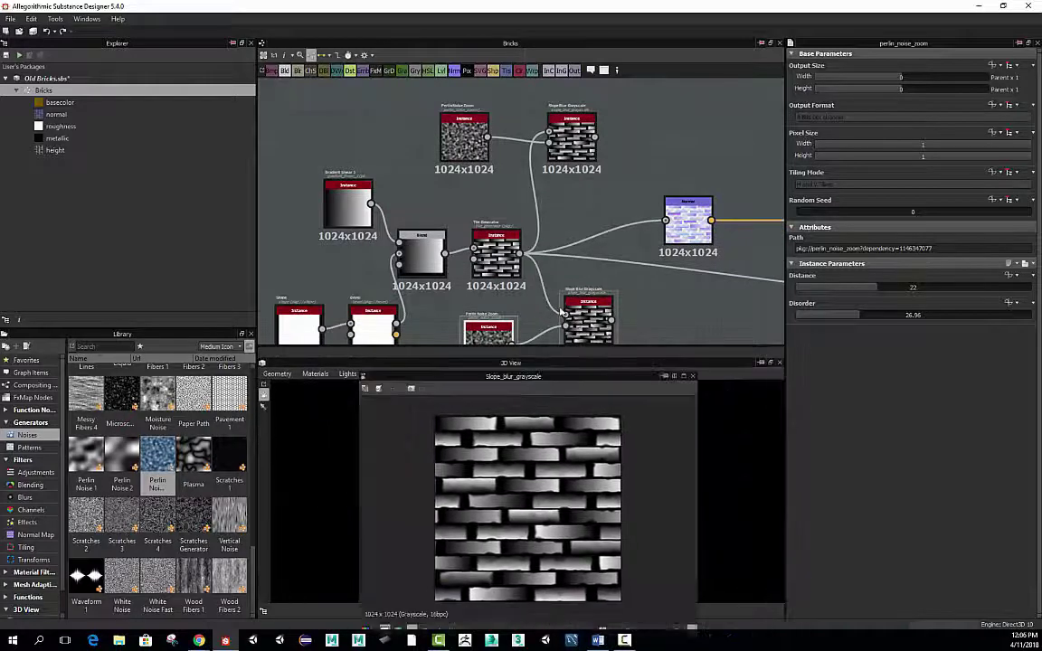
click(370, 354)
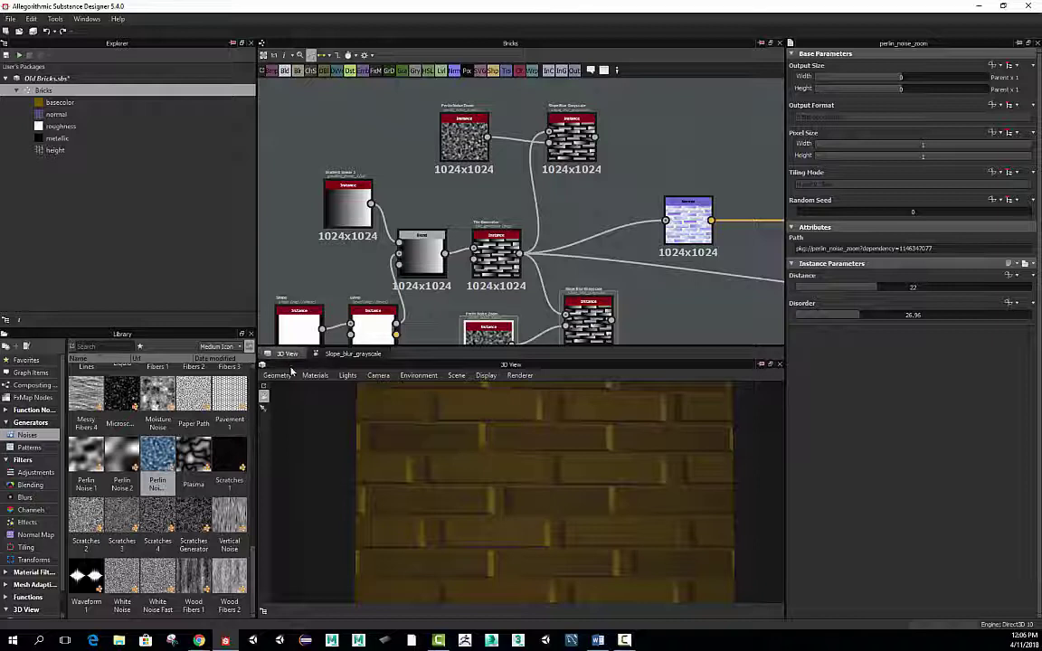
Compare the Slope Blur Grayscale preview with the brick material in the 3D View.
click(336, 354)
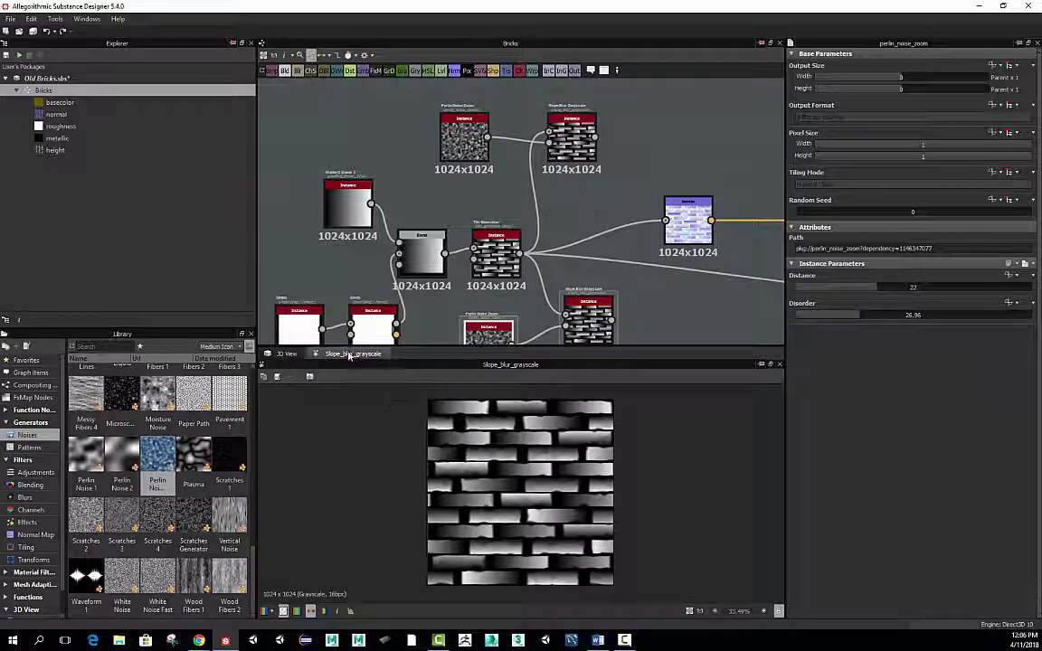
click(285, 354)
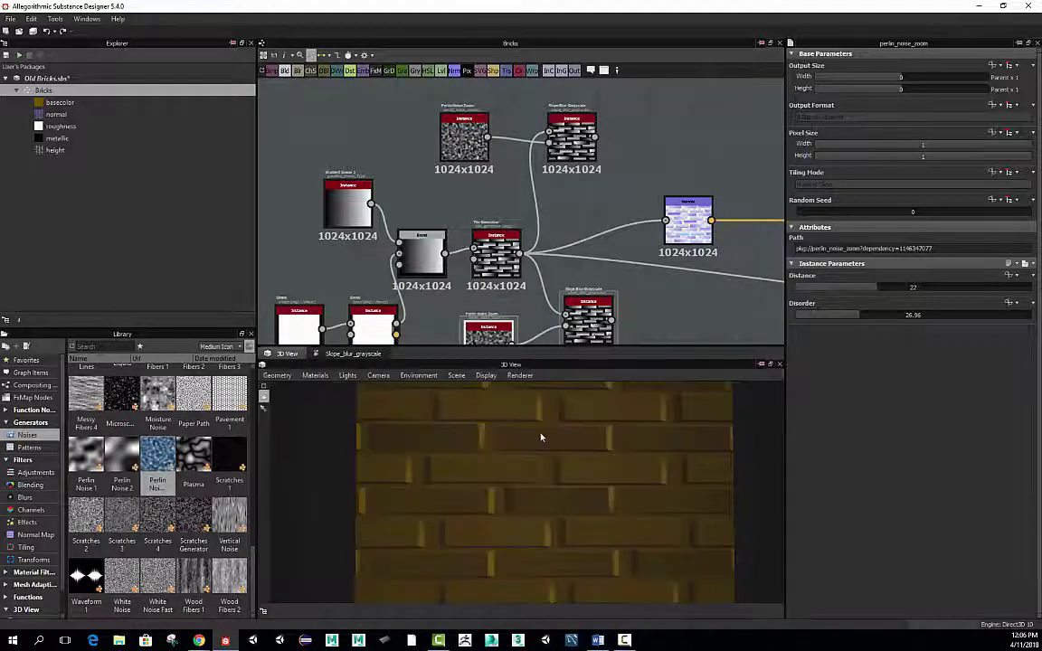
scroll(543, 447, down, 4)
drag(544, 461, 475, 460)
click(349, 356)
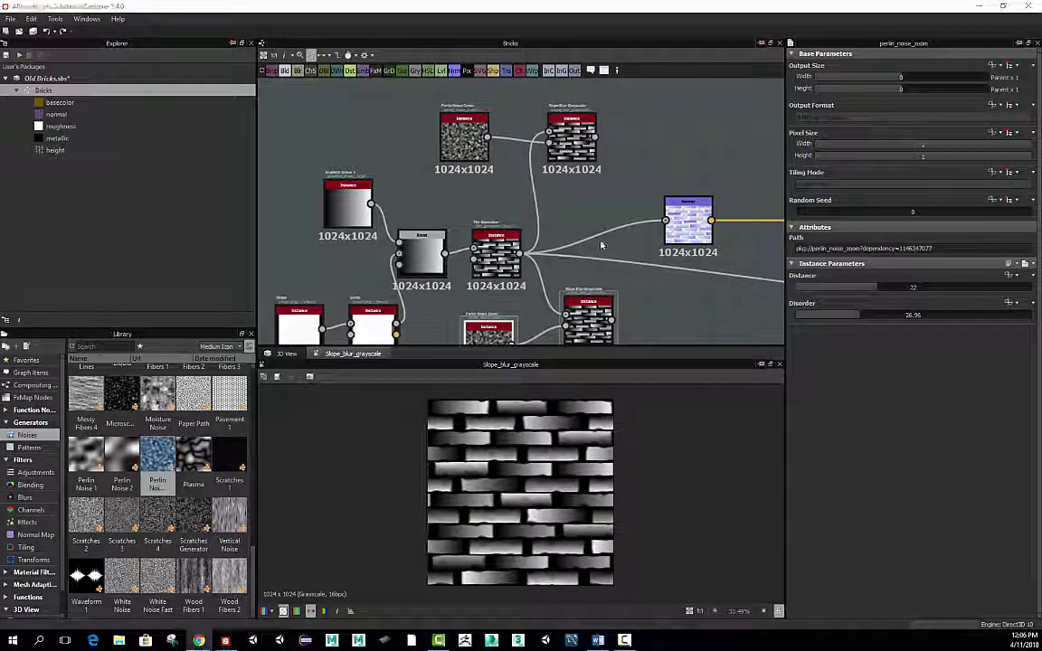
Set the lower Perlin Noise Zoom's distance to 30 and its disorder to 12.44.
scroll(561, 253, down, 1)
middle_drag(561, 263, 556, 168)
scroll(550, 198, up, 2)
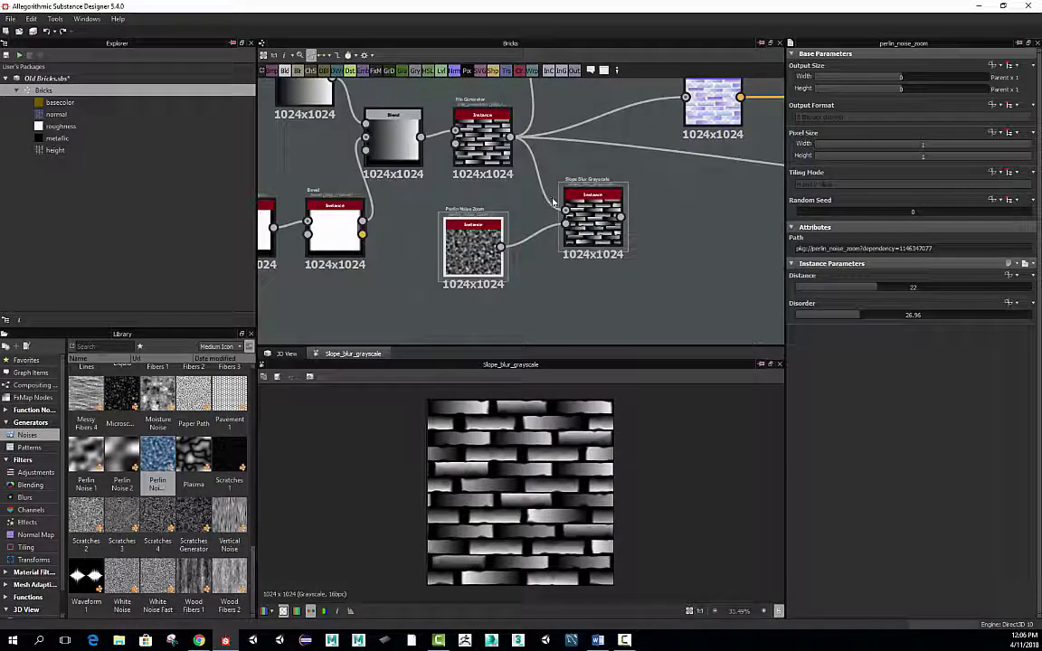
scroll(530, 240, up, 3)
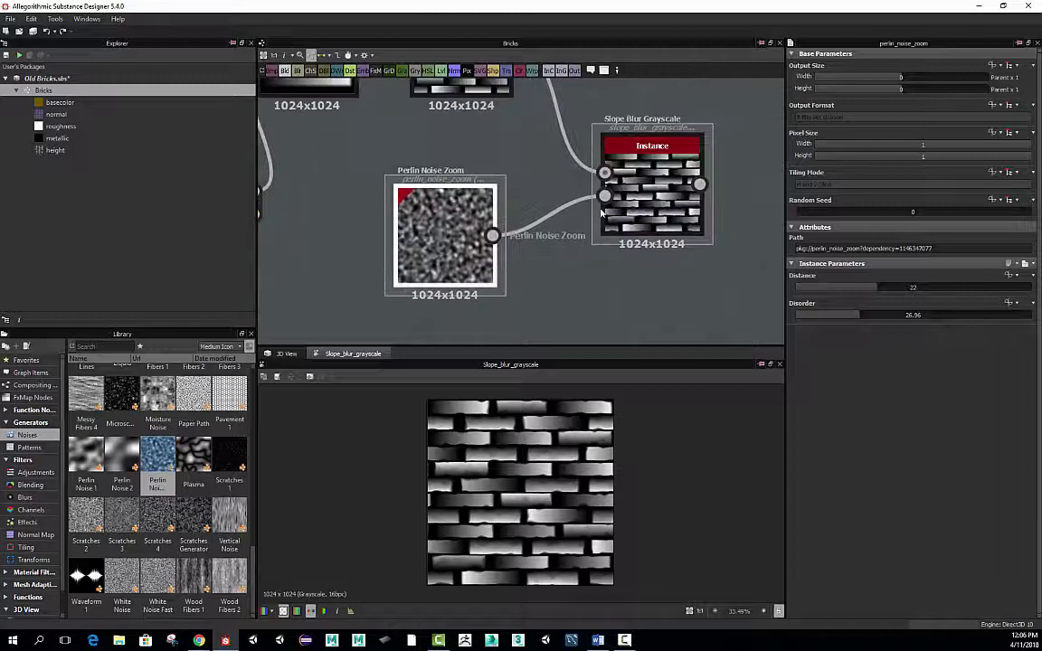
click(634, 190)
click(432, 249)
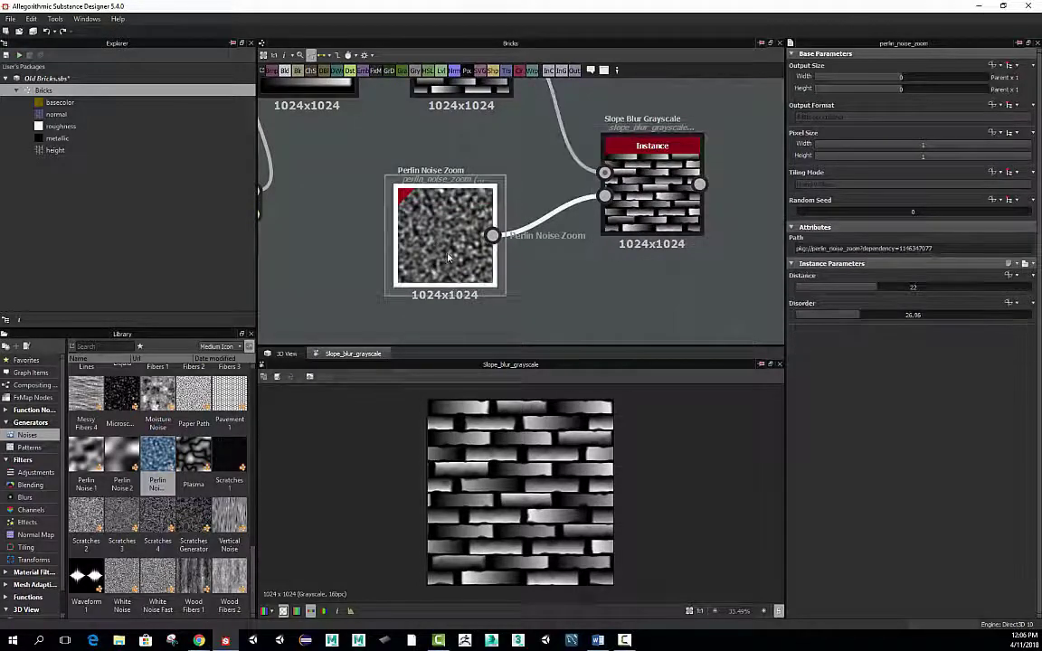
drag(876, 288, 906, 293)
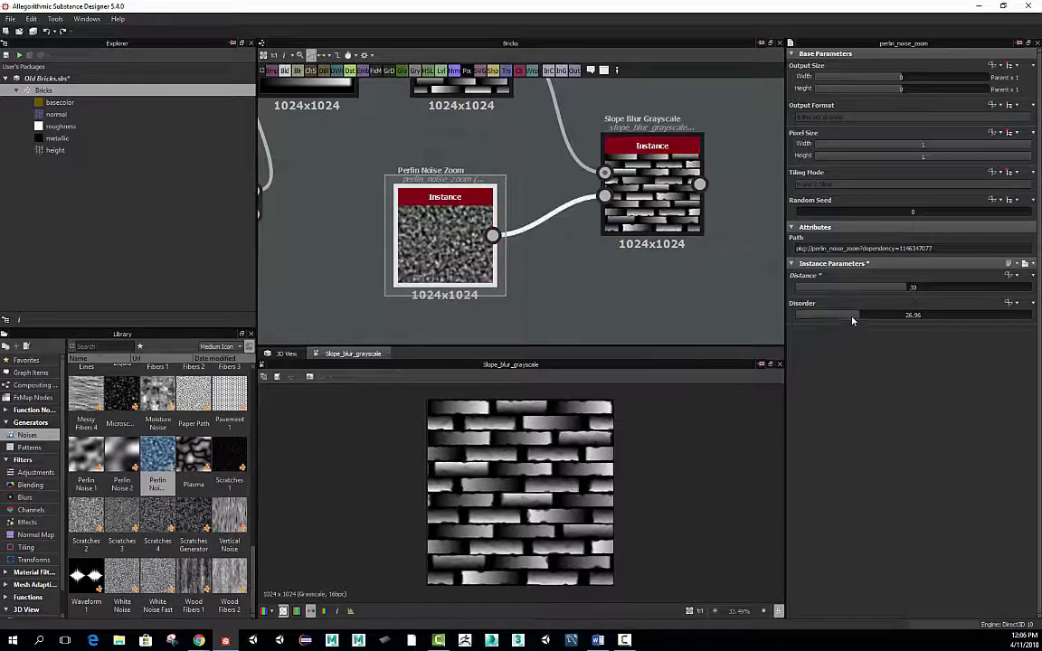
drag(853, 317, 824, 321)
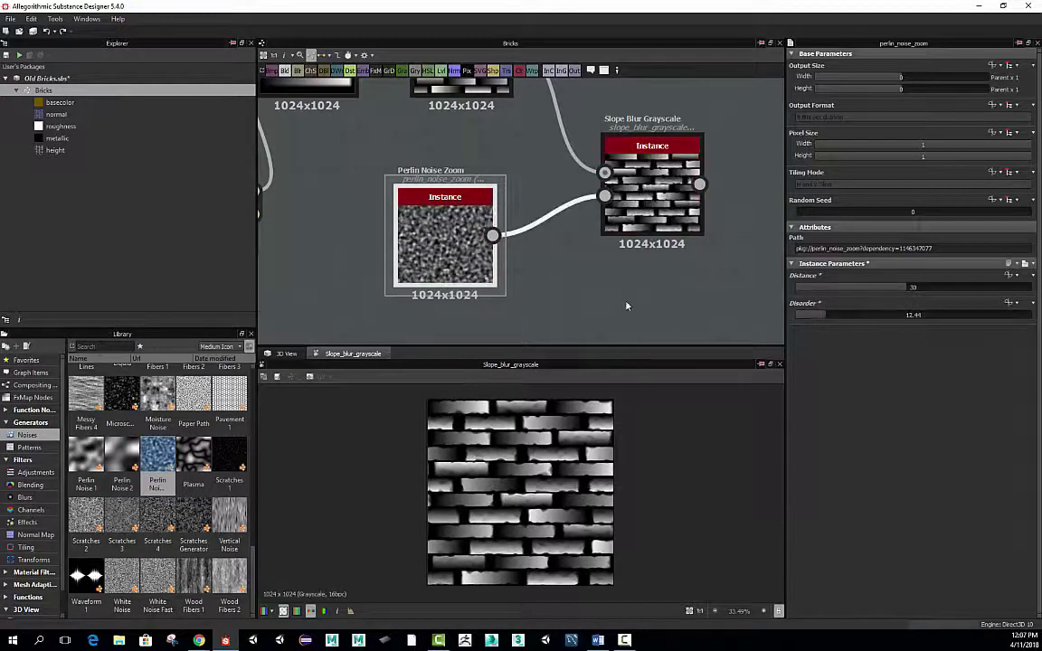
Move the lower Perlin Noise Zoom slightly away from its Slope Blur Grayscale and set that blur's intensity to 0.11.
drag(452, 255, 470, 271)
click(646, 212)
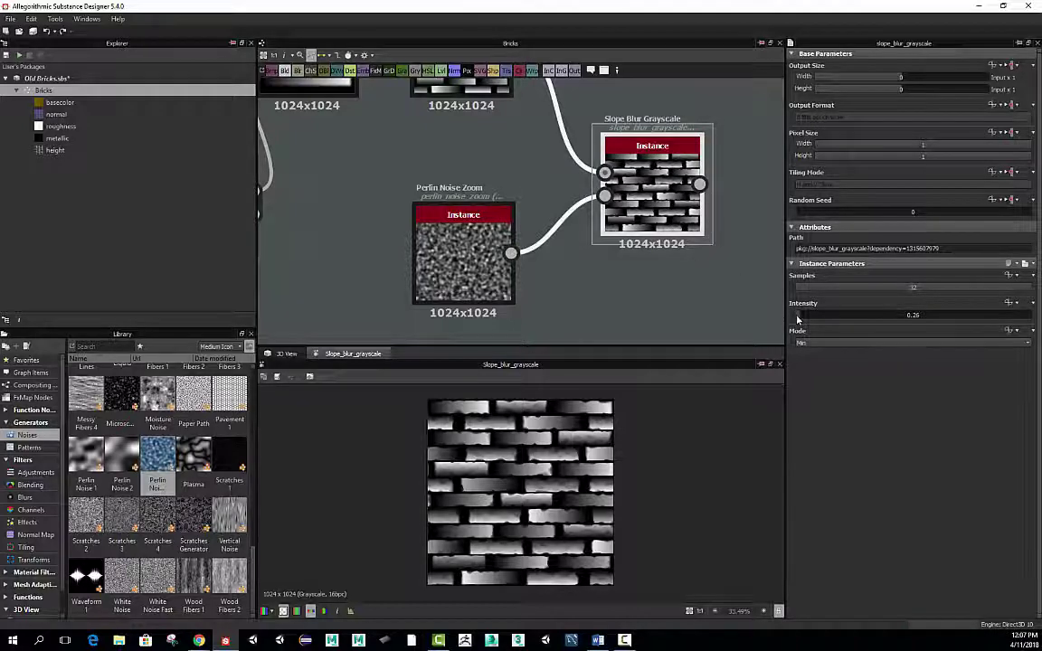
mouse_move(798, 319)
mouse_down()
mouse_move(783, 321)
mouse_move(800, 326)
mouse_up()
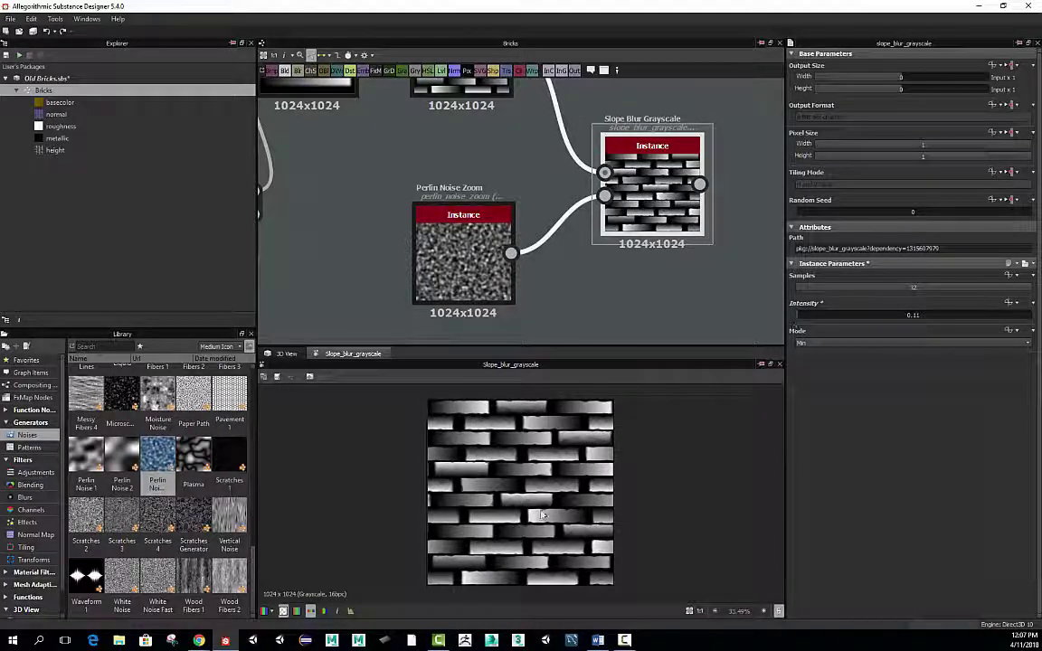
Set the lower Perlin Noise Zoom's distance to 23 and its disorder to 20.05.
click(425, 215)
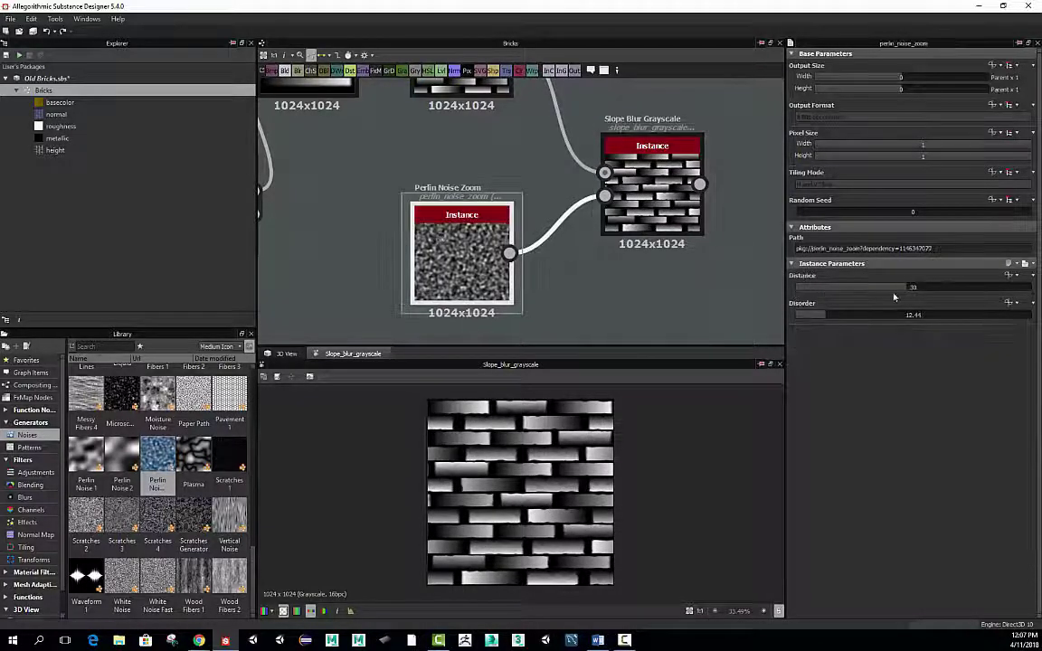
drag(902, 293, 880, 291)
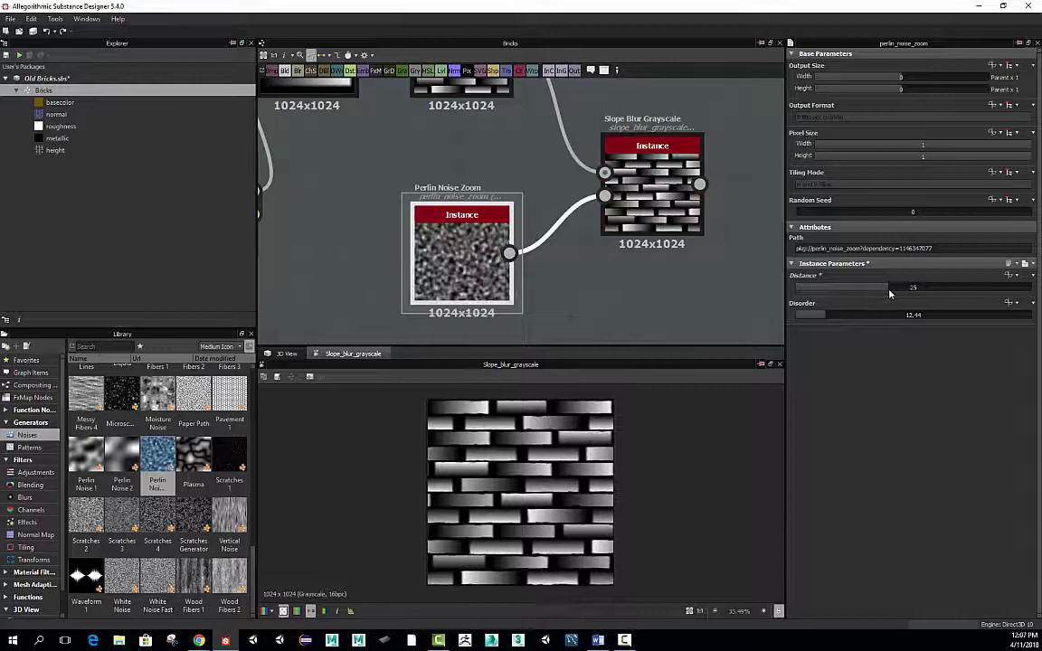
mouse_move(889, 292)
mouse_down()
mouse_move(859, 288)
mouse_move(830, 317)
mouse_move(846, 321)
mouse_move(858, 290)
mouse_move(883, 295)
mouse_up()
click(846, 289)
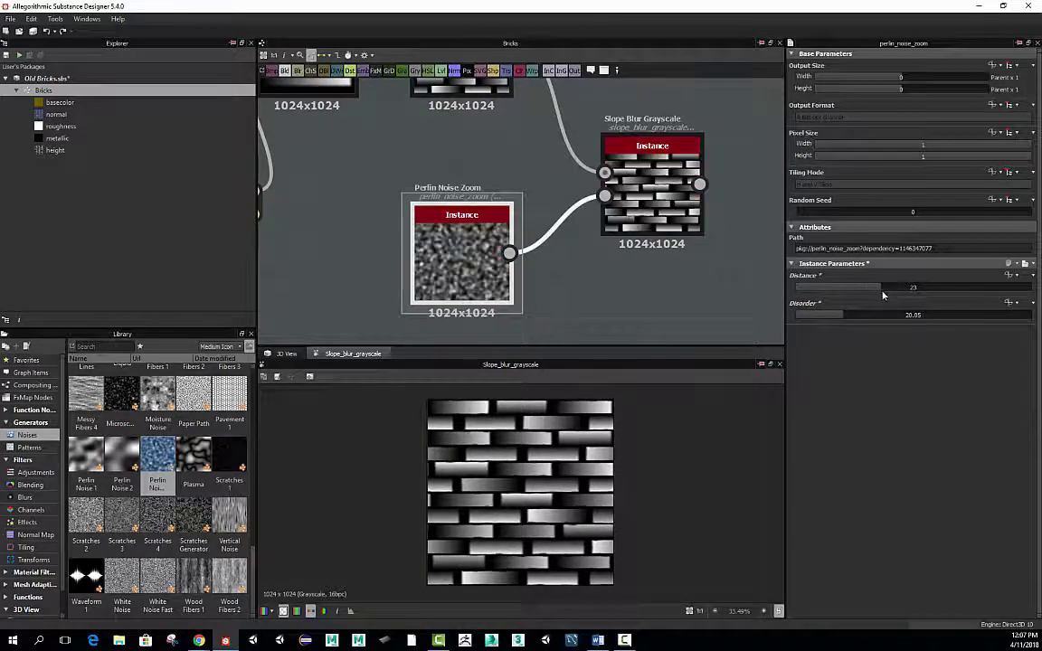
Compare the brick edges of the lower and upper Slope Blur Grayscale nodes in an enlarged preview.
scroll(653, 226, down, 2)
middle_drag(640, 261, 593, 313)
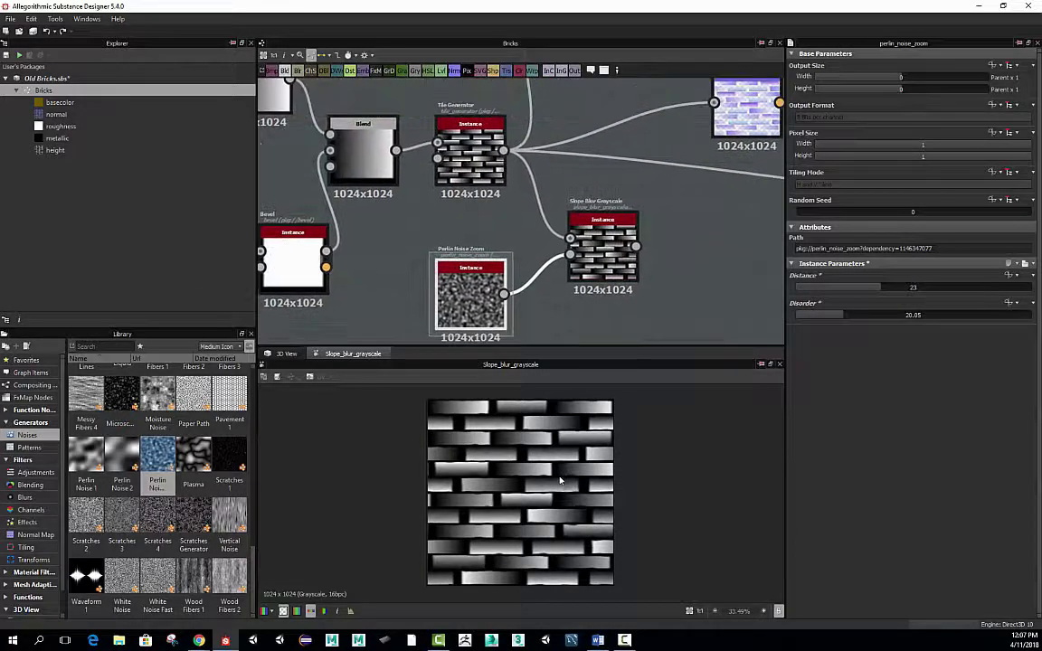
scroll(554, 481, up, 4)
middle_drag(661, 153, 665, 254)
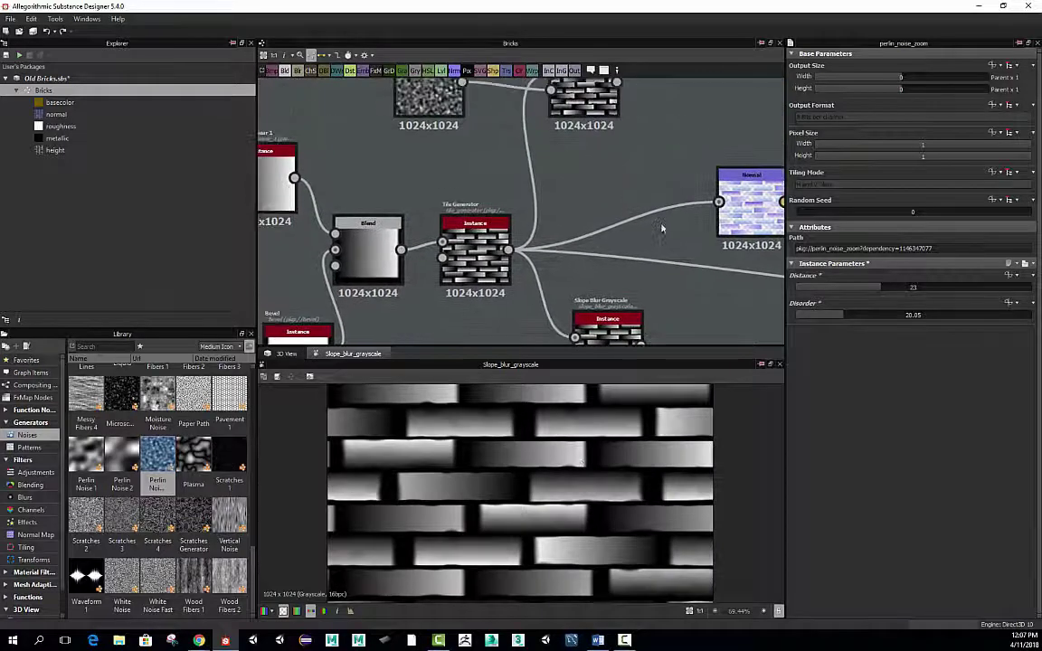
click(589, 107)
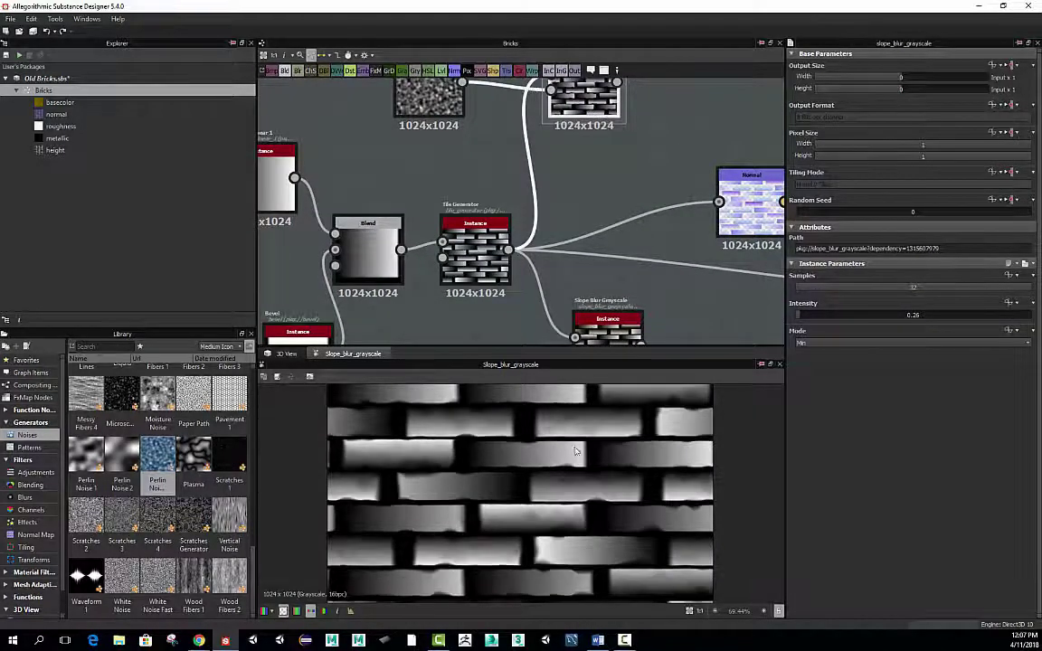
drag(614, 342, 590, 344)
scroll(624, 228, down, 2)
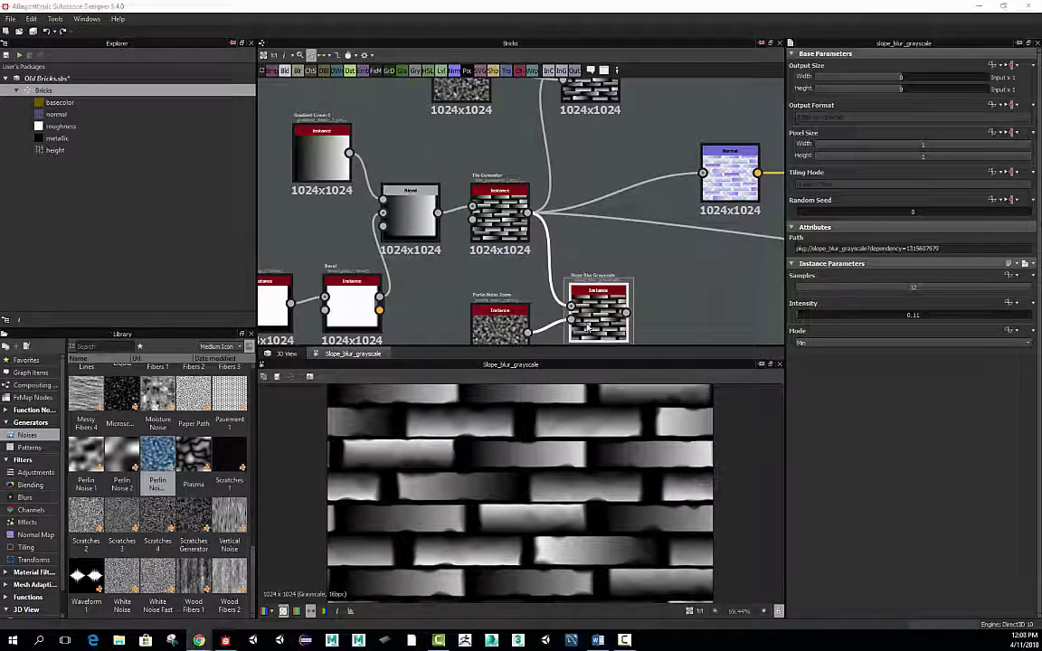
Move the upper Slope Blur Grayscale farther from its noise node and connect the lower Slope Blur Grayscale's output to its grayscale input.
scroll(627, 235, down, 2)
middle_drag(588, 212, 447, 219)
drag(428, 137, 481, 138)
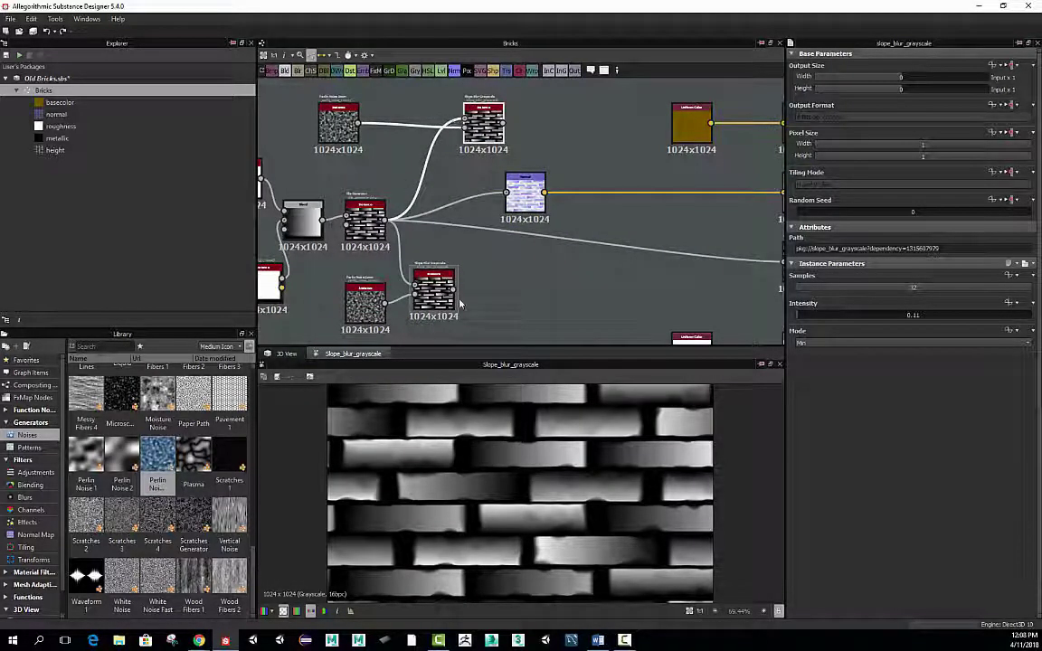
drag(464, 253, 464, 126)
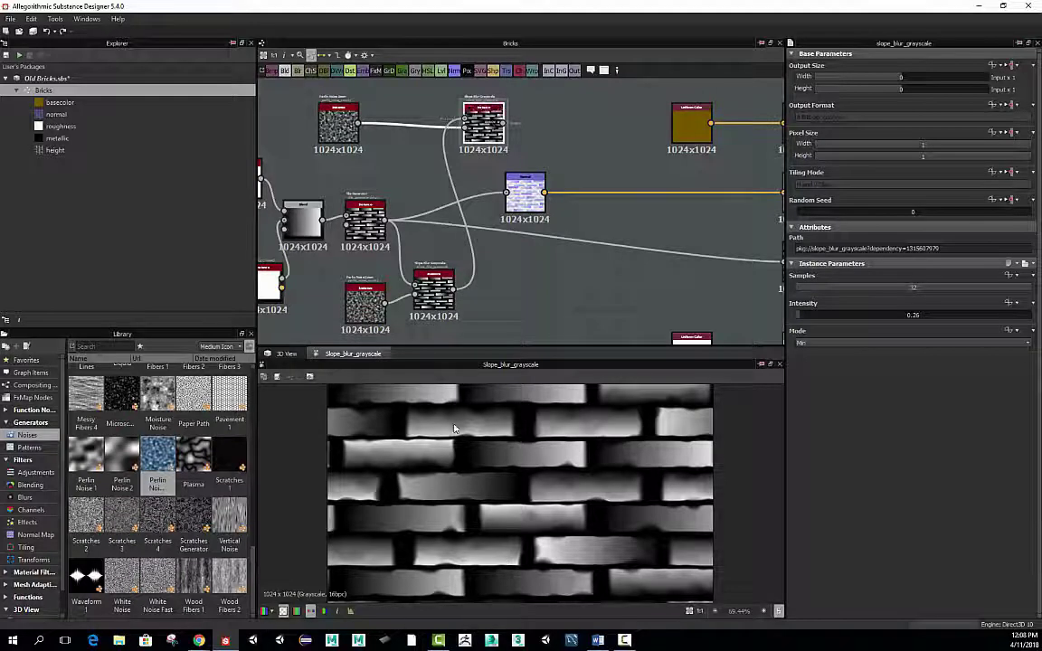
Set the lower Perlin Noise Zoom's distance to 21 and the upper one's to 23 while previewing the upper Slope Blur Grayscale.
click(365, 304)
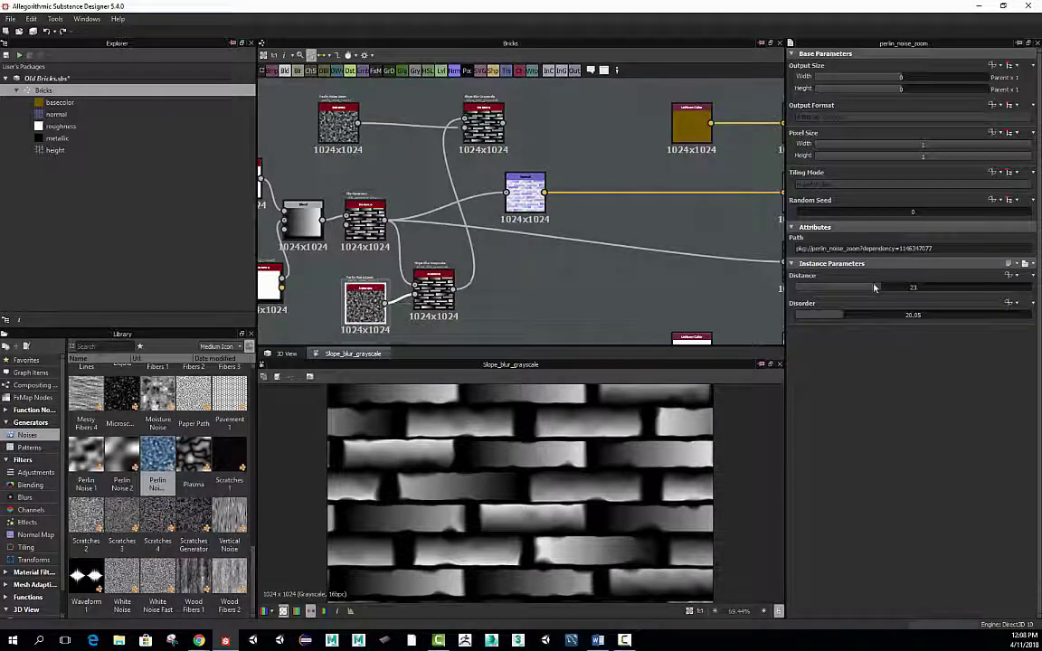
drag(873, 288, 872, 290)
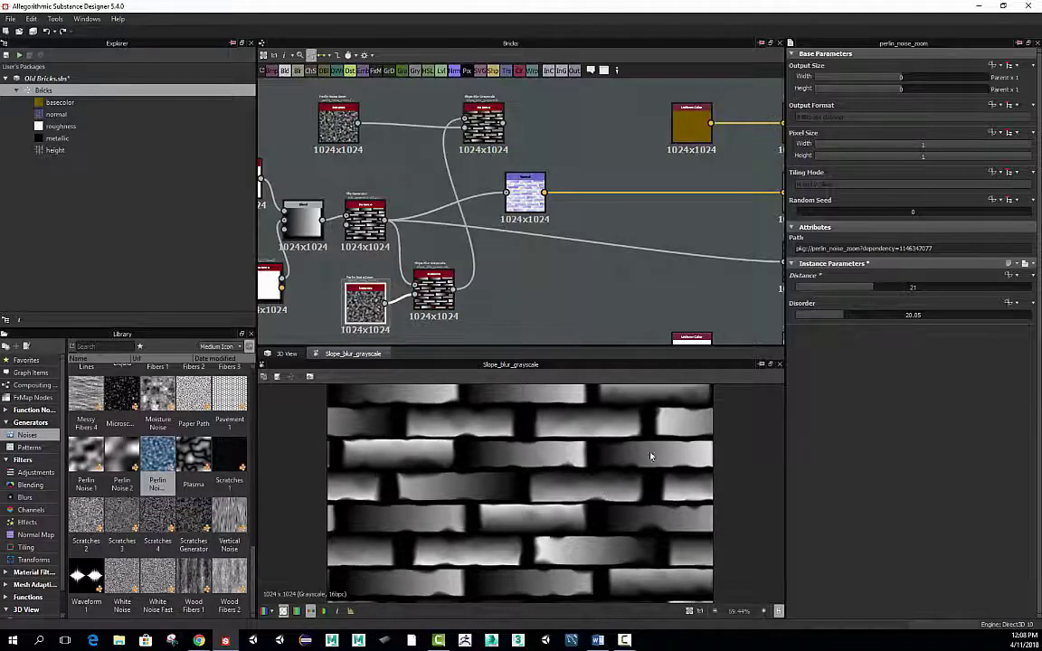
double_click(321, 129)
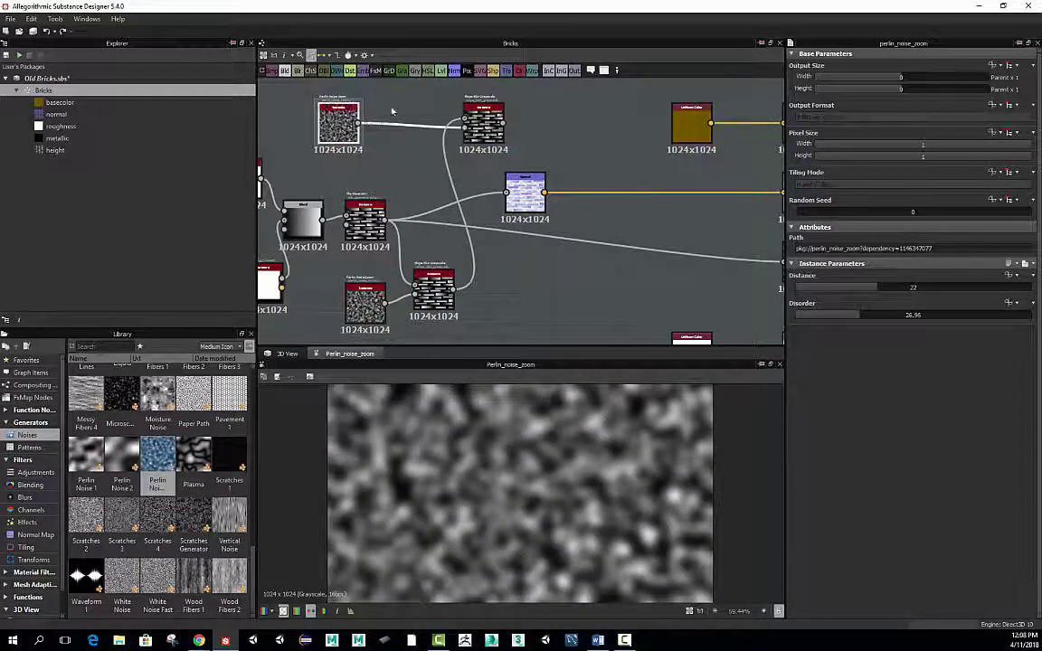
double_click(481, 124)
click(332, 118)
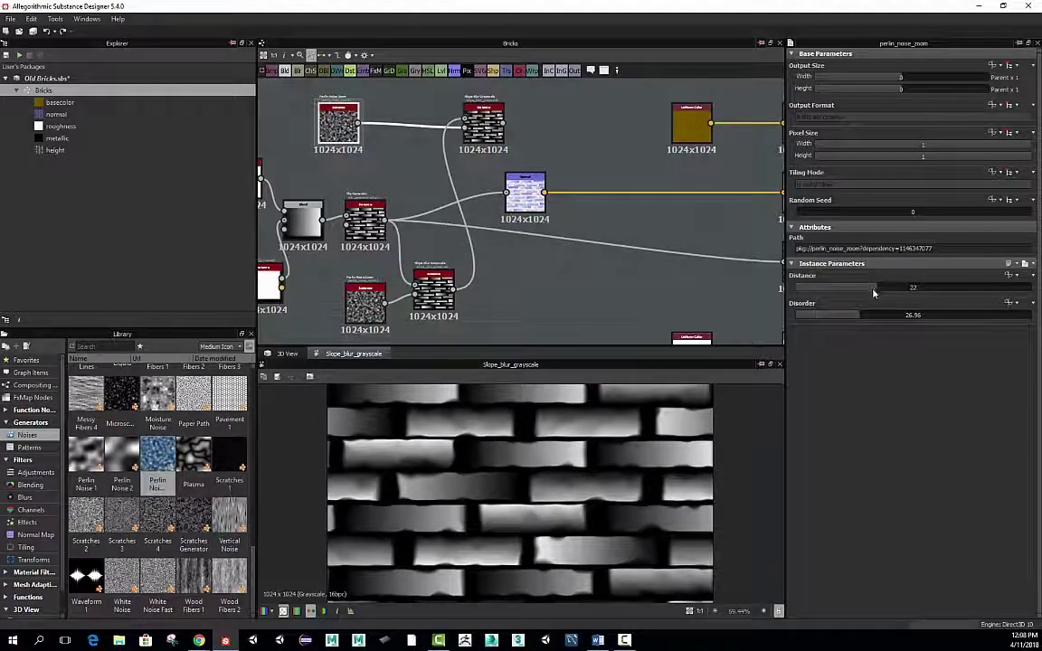
drag(874, 290, 880, 290)
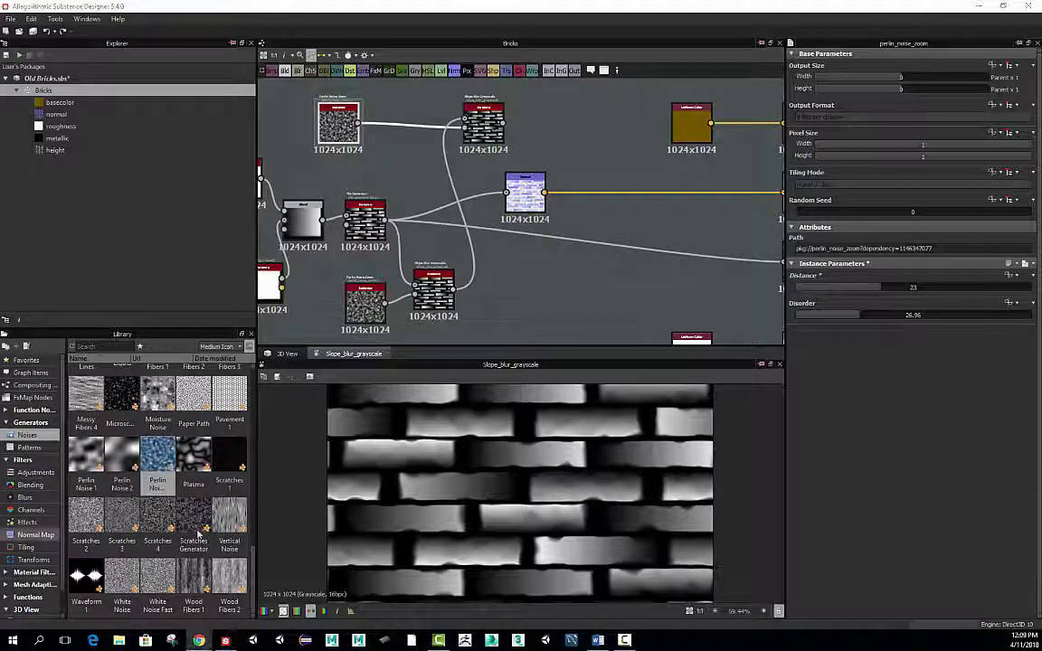
Reroute the Normal node and height output connections from the Tile Generator to the upper Slope Blur Grayscale's output.
click(286, 354)
drag(486, 457, 546, 405)
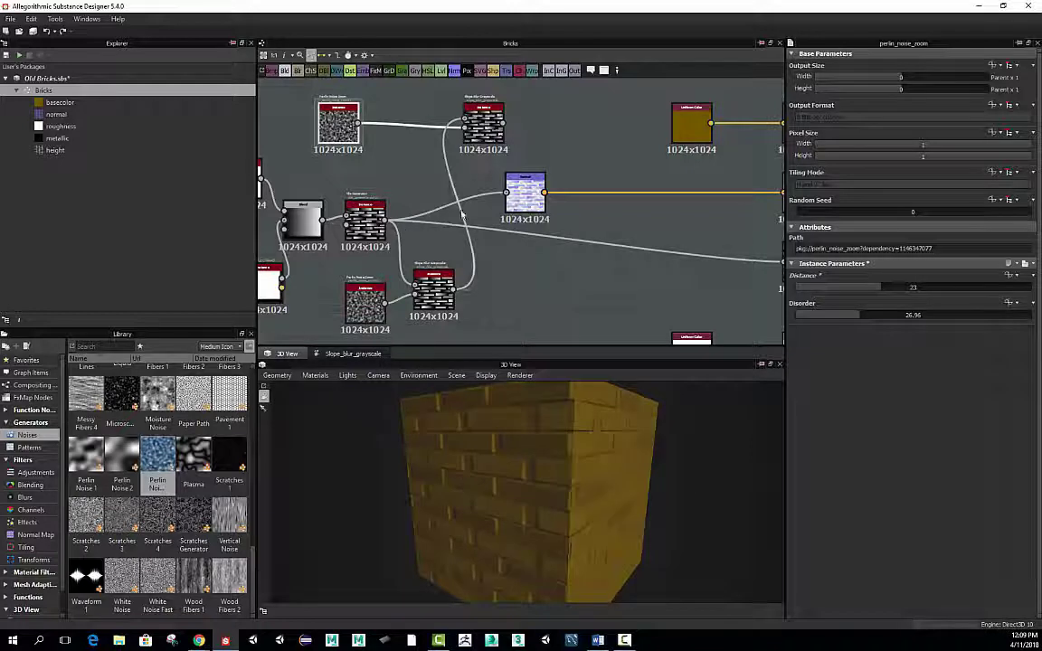
shift+drag(386, 220, 503, 127)
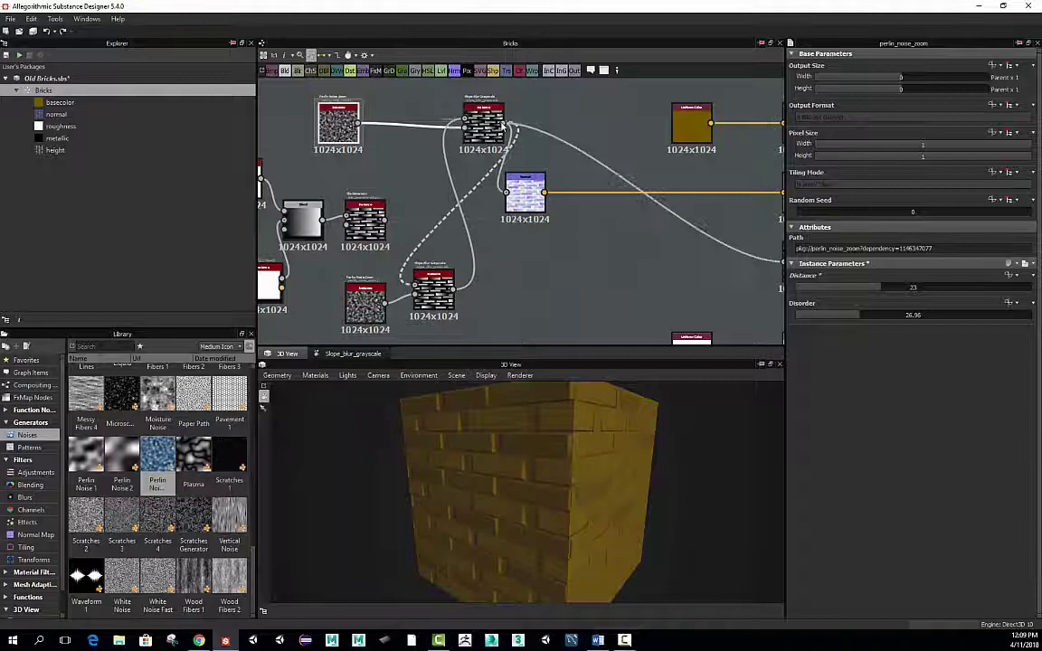
Inspect the final slope-blurred pattern and examine the worn brick edges on the cube from several angles.
double_click(503, 127)
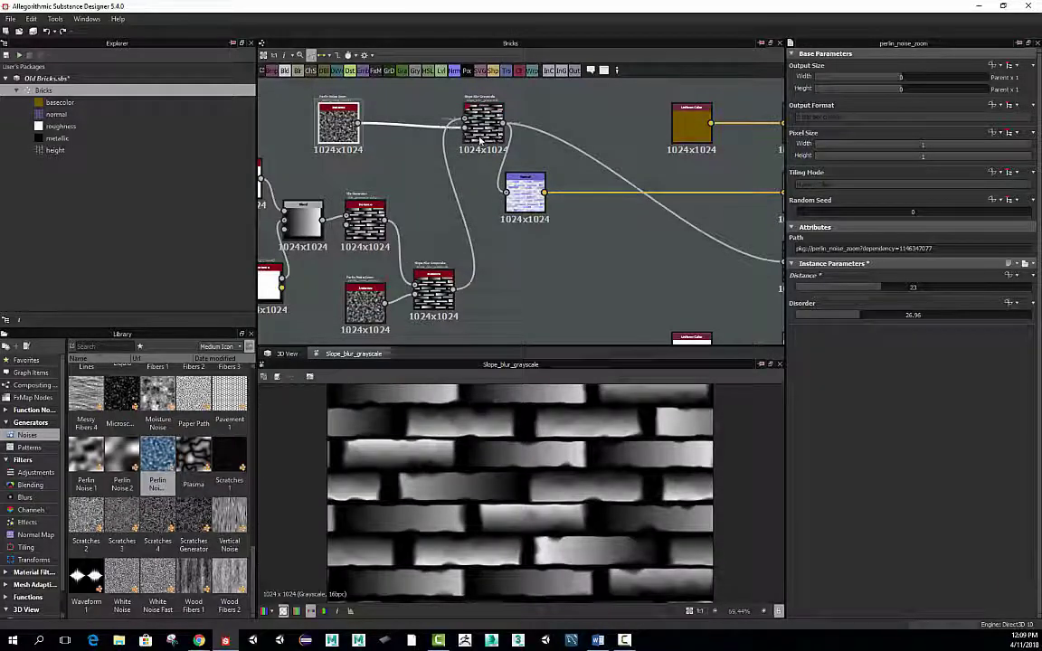
click(287, 354)
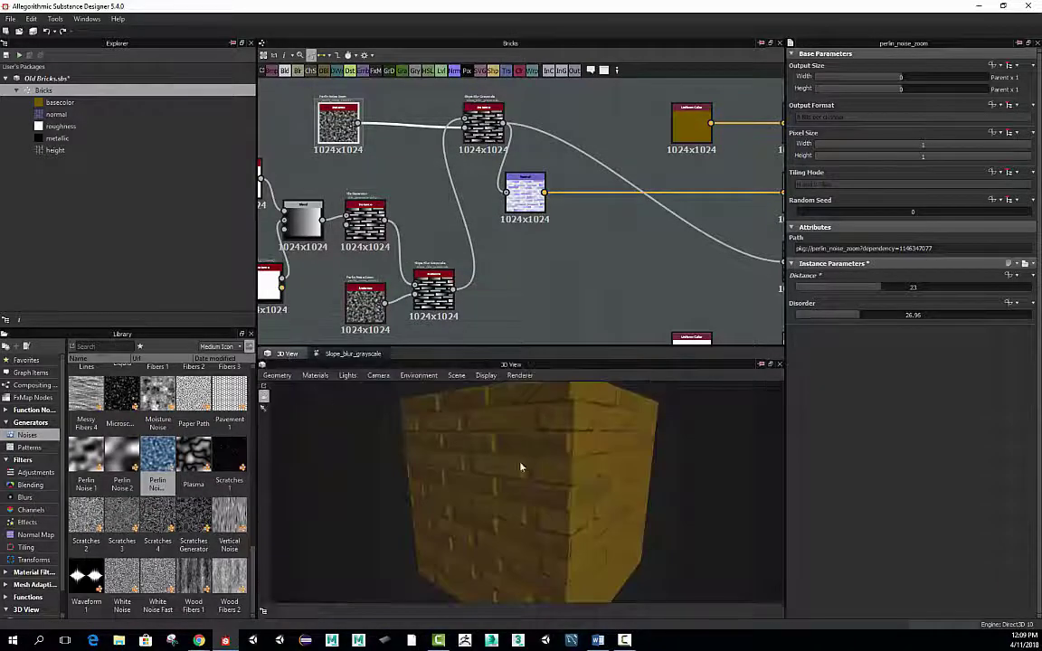
drag(472, 458, 507, 449)
right_drag(507, 448, 452, 395)
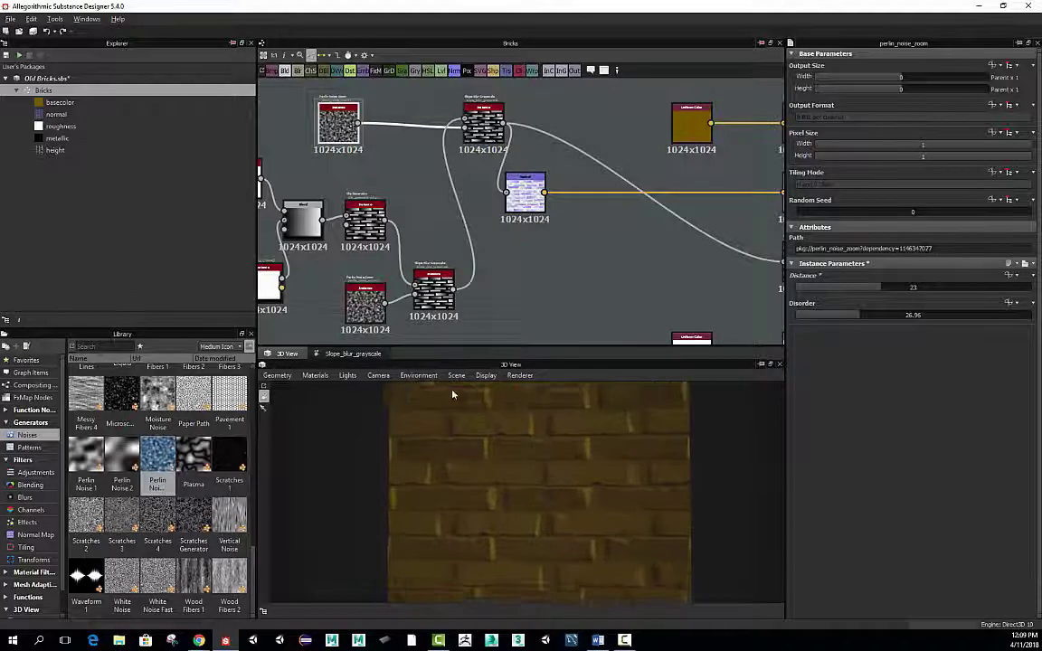
drag(453, 394, 489, 514)
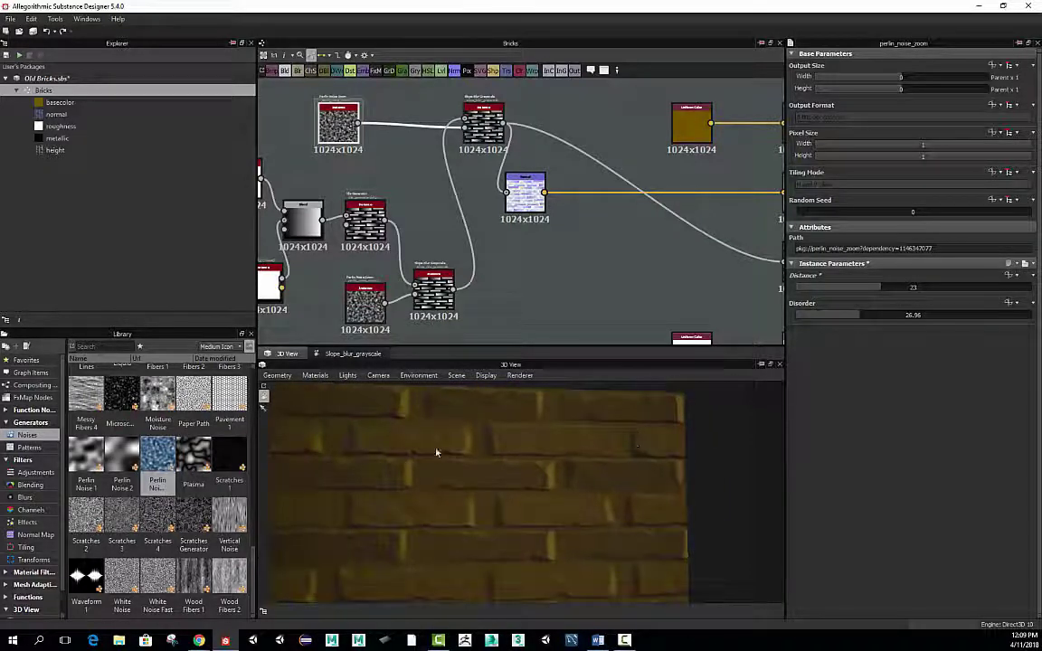
drag(549, 517, 539, 479)
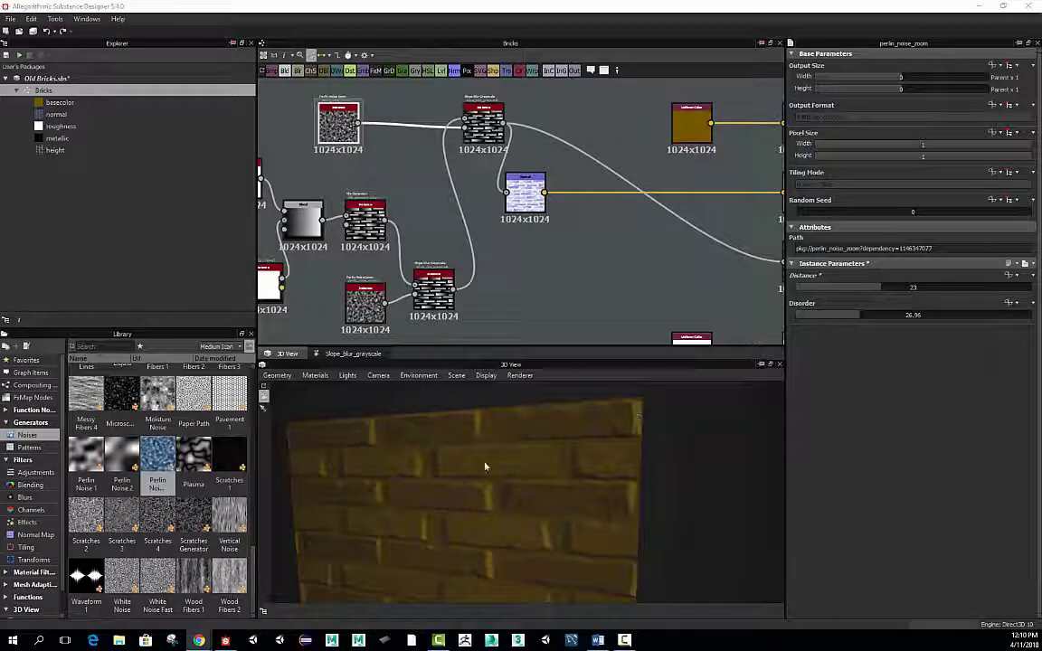
mouse_move(485, 467)
mouse_down()
mouse_move(488, 448)
mouse_move(458, 477)
mouse_move(429, 453)
mouse_move(472, 440)
mouse_move(467, 477)
mouse_up()
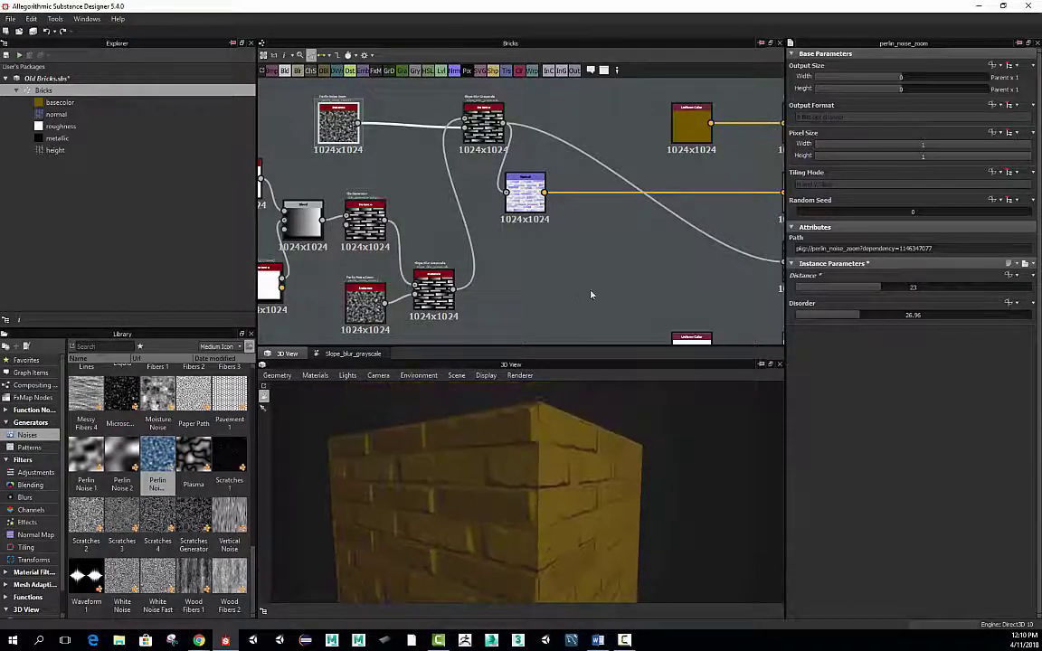
Move the Normal node closer to the outputs and insert a Blend node between it and the normal output.
middle_drag(590, 294, 543, 280)
drag(511, 204, 609, 188)
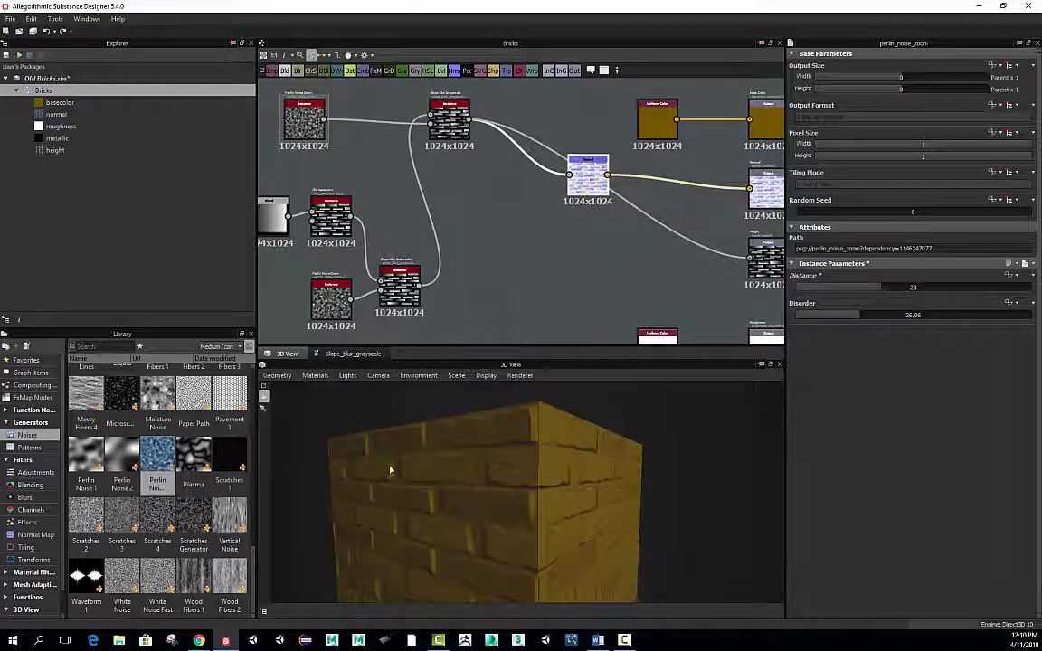
middle_drag(499, 178, 509, 186)
key(space)
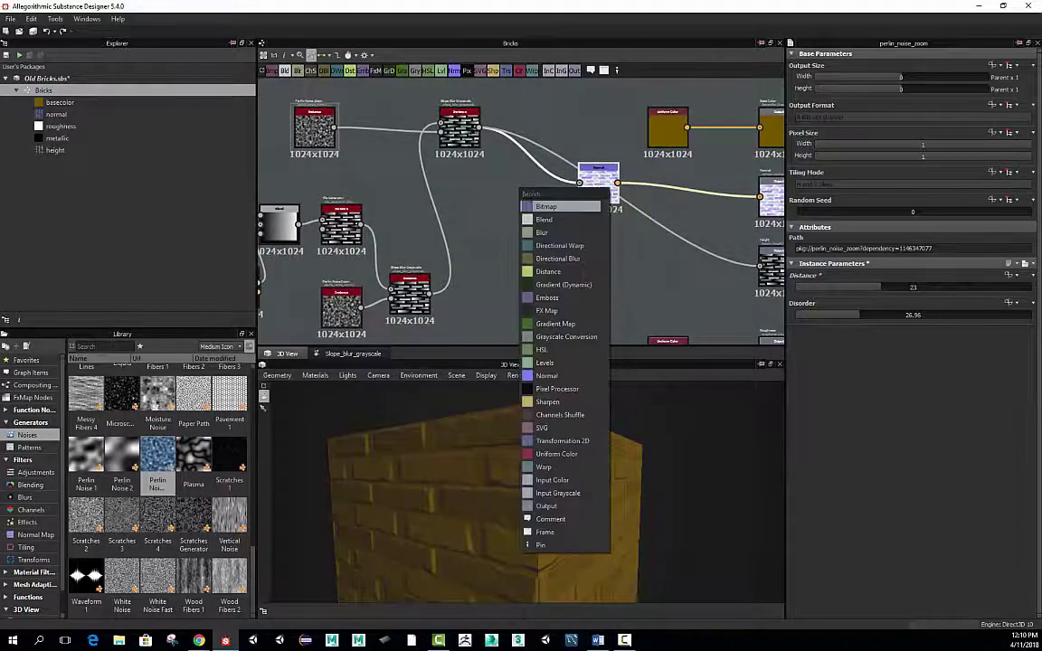
click(542, 220)
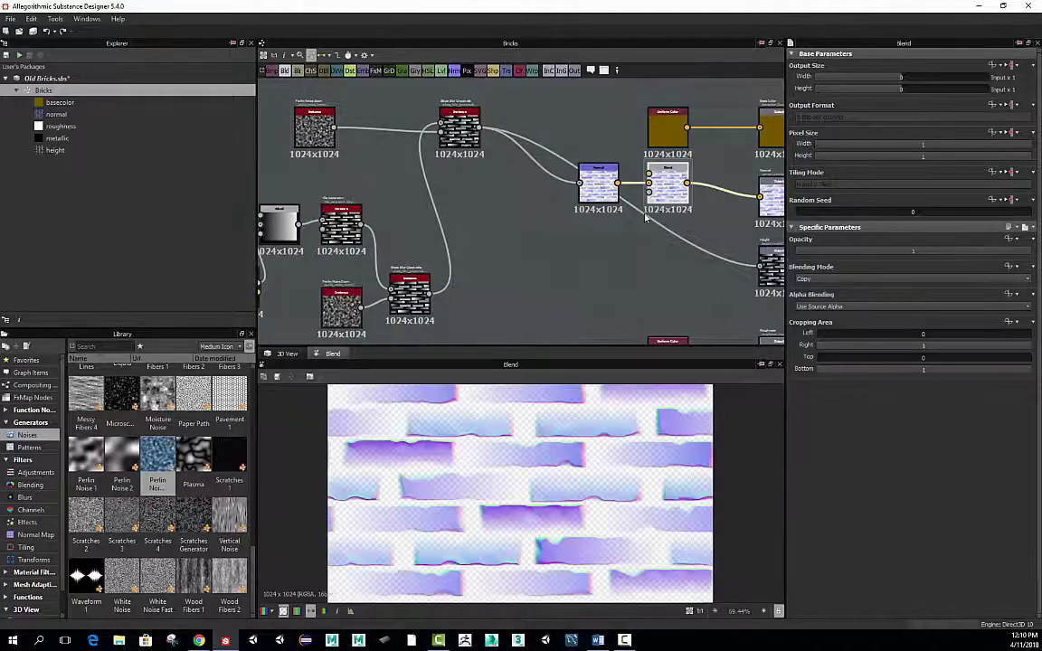
Undo the Blend insertion after the Normal node and add an unconnected Blend node between the Tile Generator and the Normal node.
key(ctrl+z)
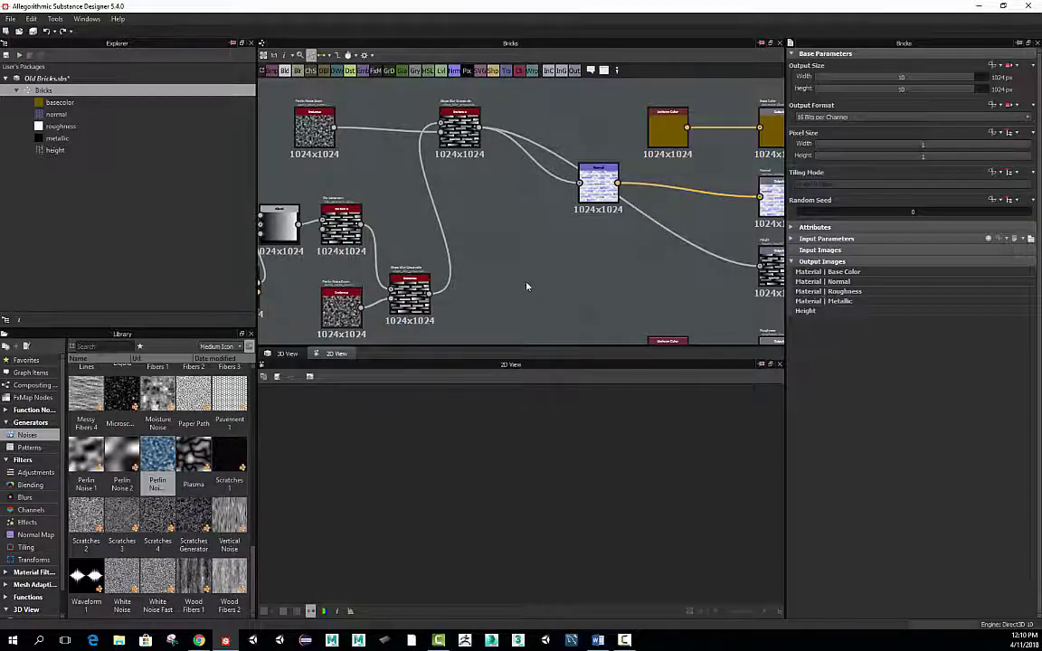
right_click(495, 224)
click(477, 210)
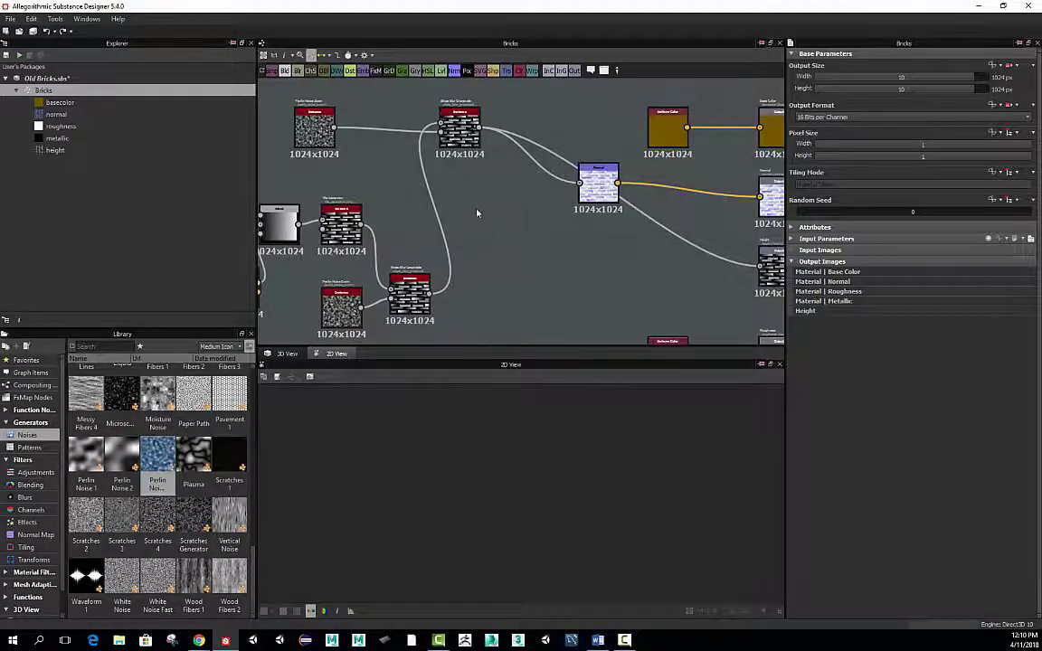
key(space)
click(465, 190)
right_click(474, 222)
click(502, 237)
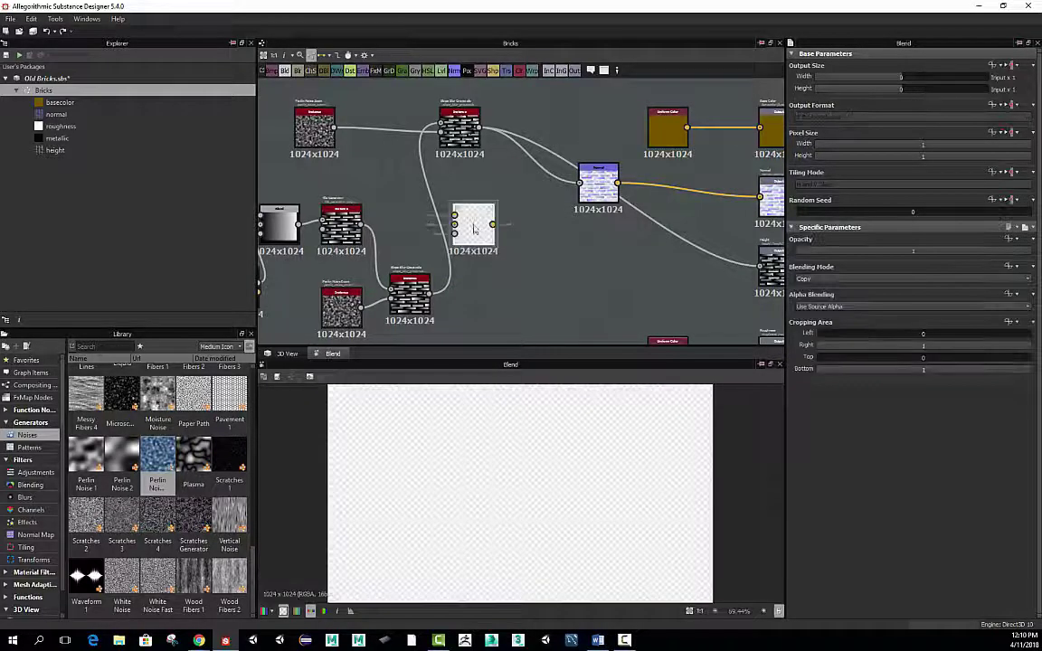
drag(474, 230, 545, 237)
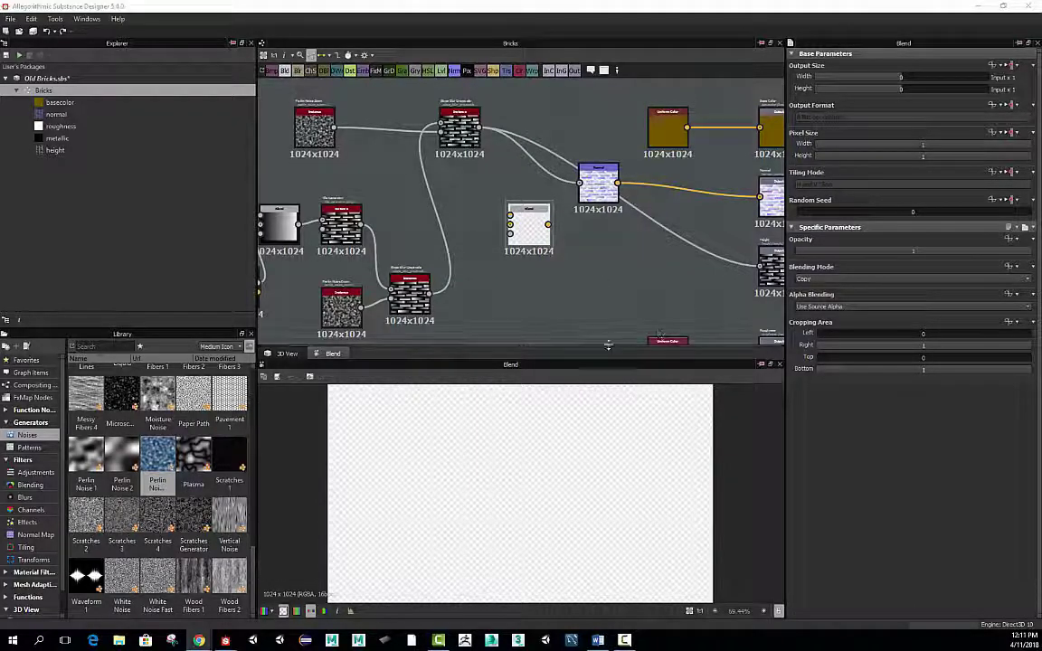
Connect the Tile Generator to the Blend's background and the upper Slope Blur Grayscale to its foreground.
drag(612, 345, 620, 441)
scroll(362, 231, up, 3)
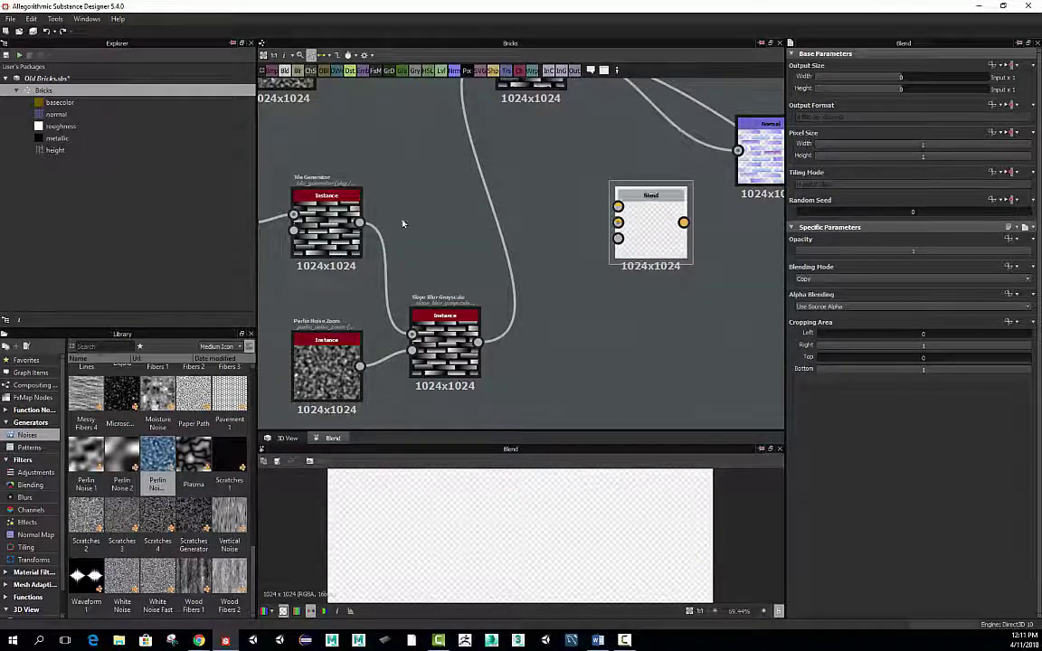
drag(360, 222, 639, 226)
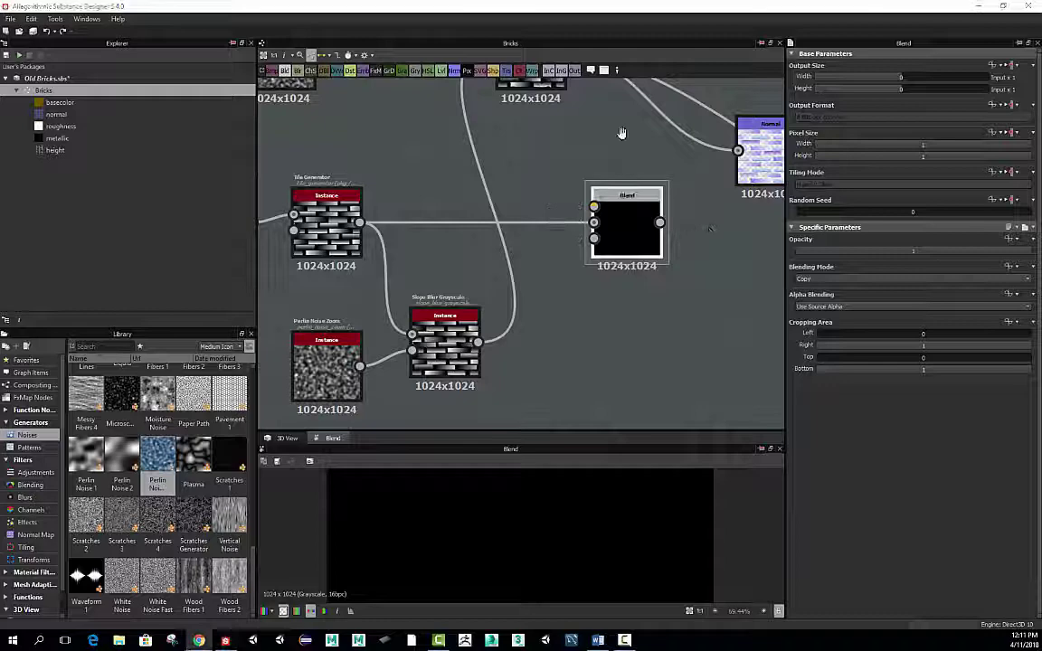
middle_drag(621, 133, 575, 209)
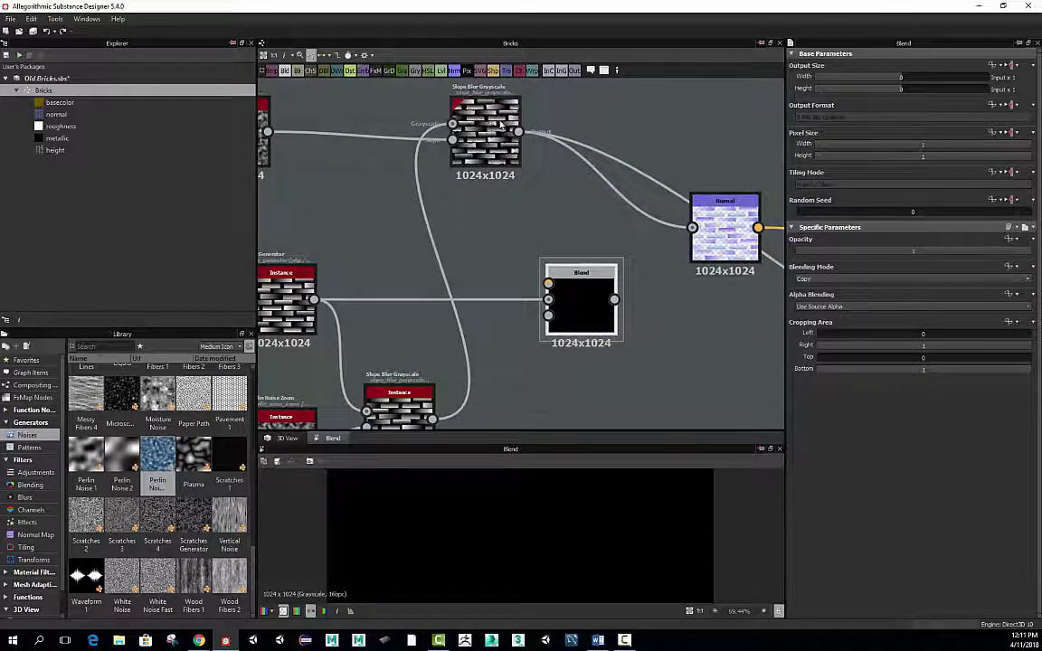
drag(517, 132, 547, 284)
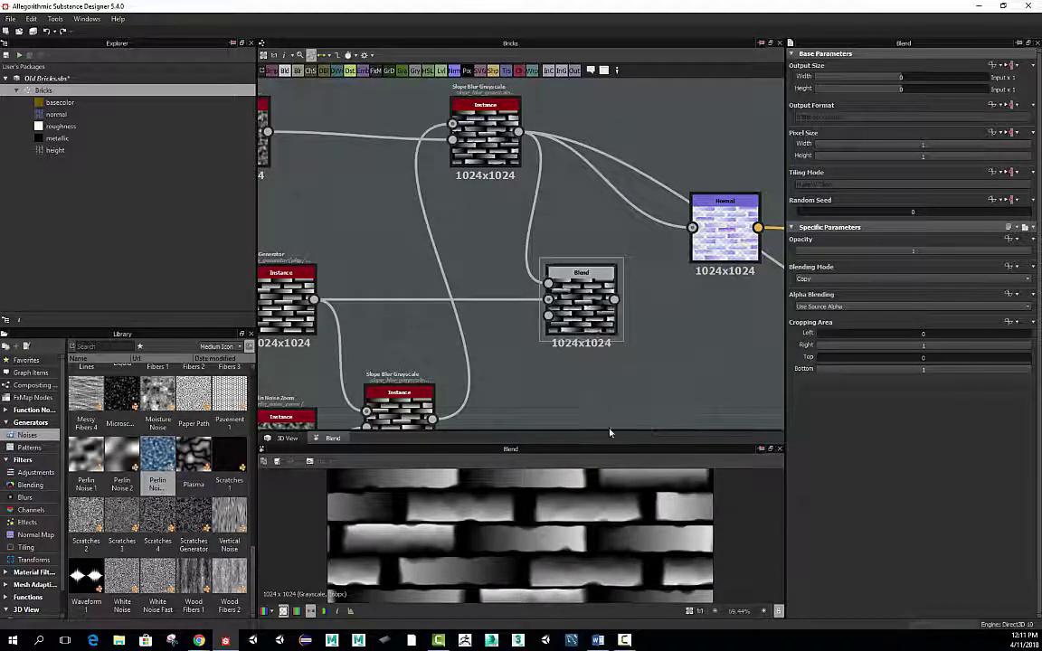
drag(611, 432, 617, 342)
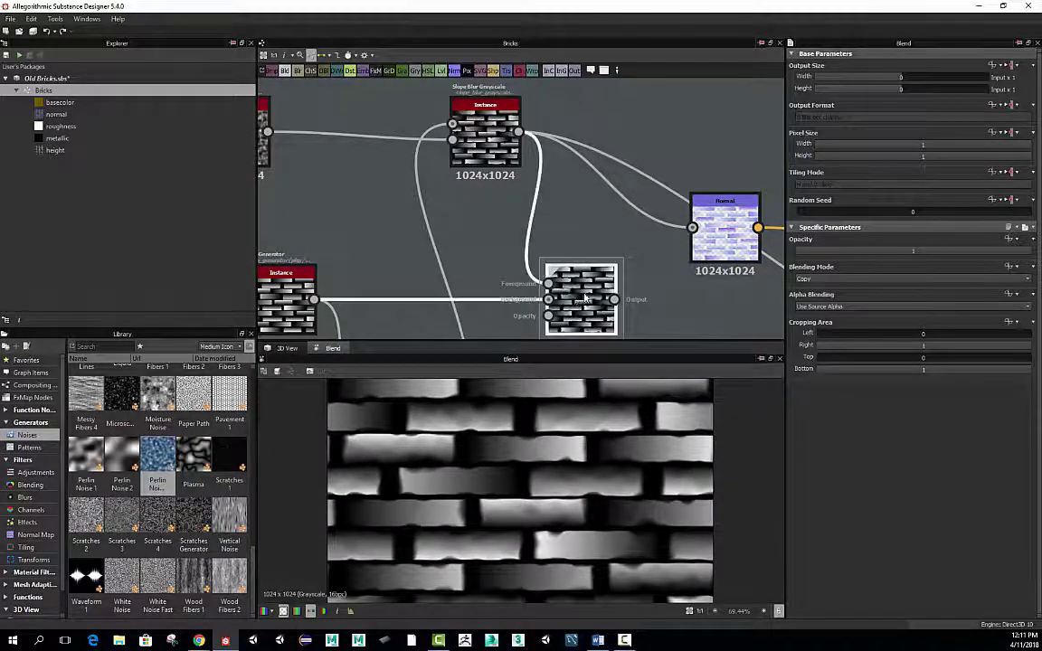
Set the Blend node's opacity to 0.58 to mix the slope-blurred bricks with the original tile pattern.
scroll(584, 299, down, 1)
middle_drag(642, 328, 633, 268)
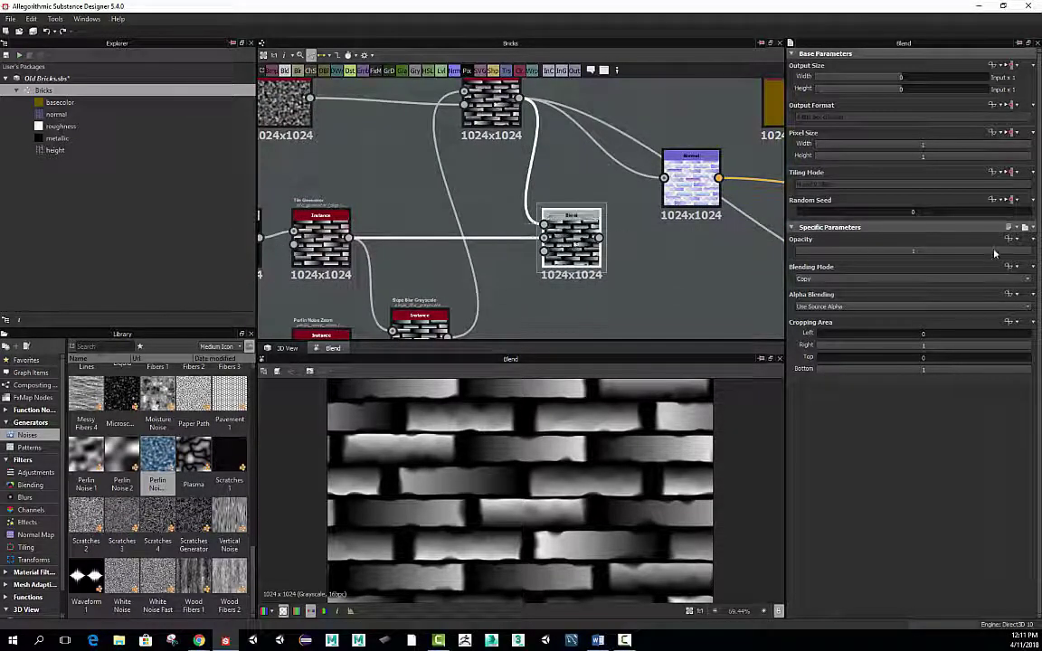
drag(996, 253, 1037, 267)
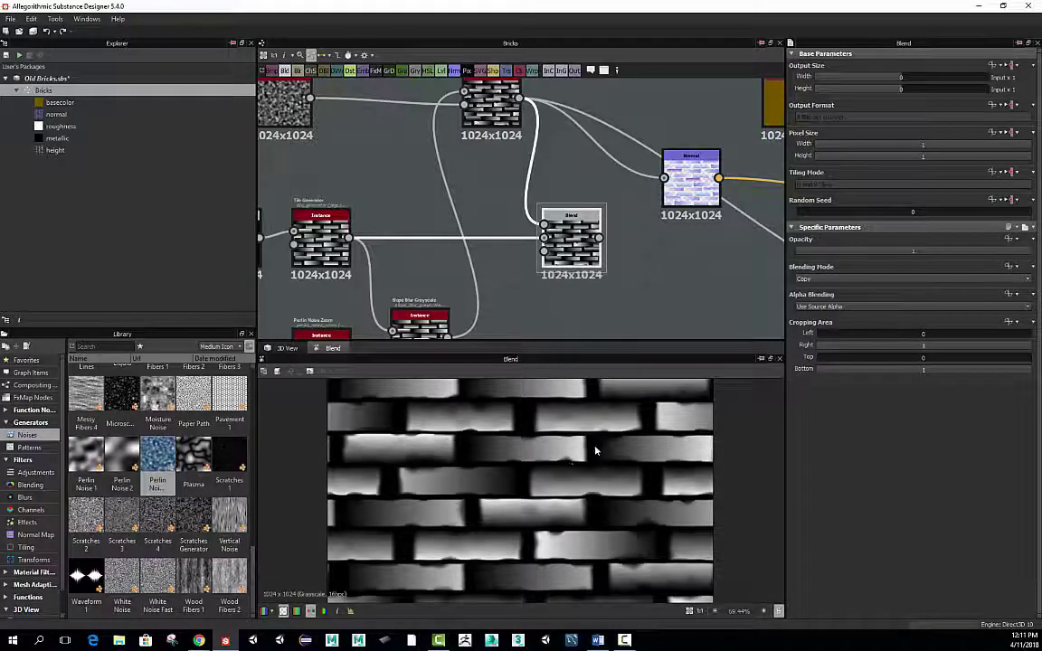
middle_drag(647, 269, 662, 247)
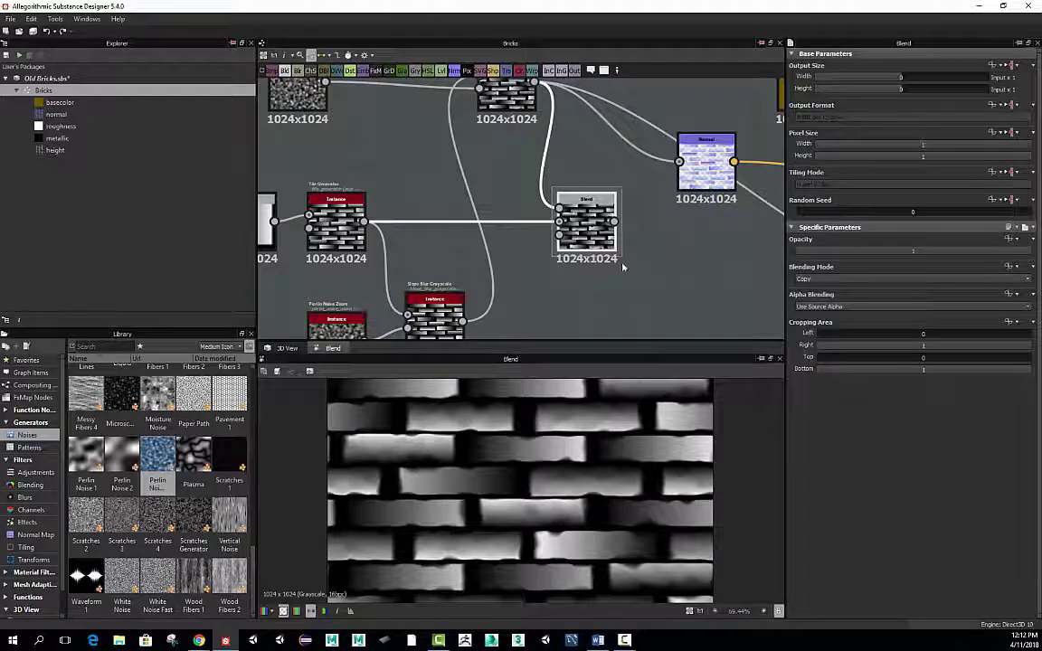
scroll(476, 240, down, 2)
middle_drag(479, 241, 462, 206)
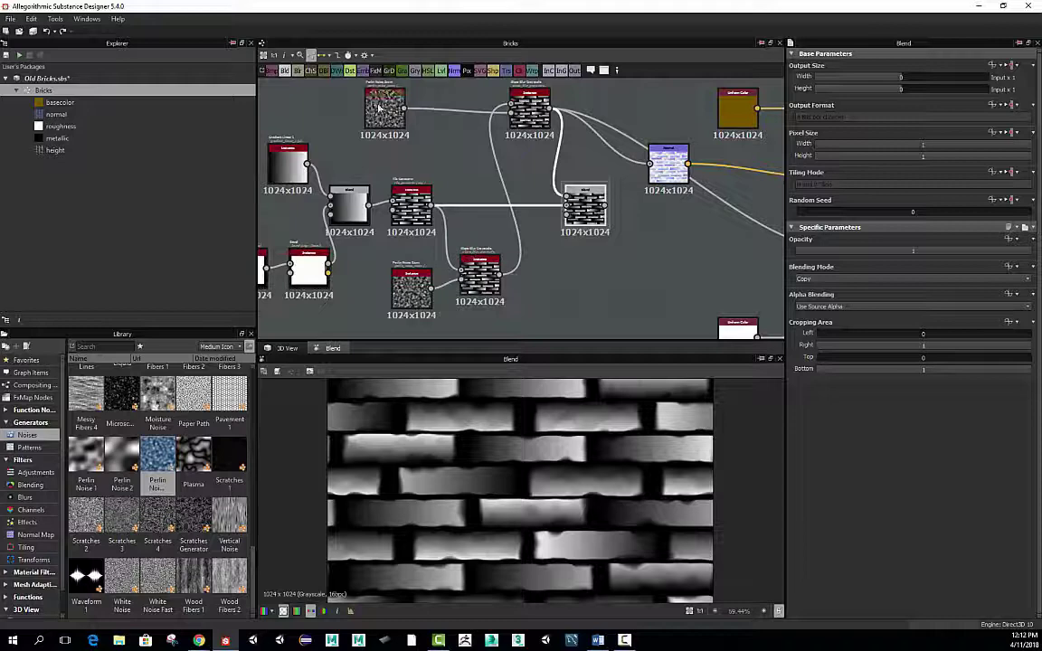
middle_drag(532, 212, 484, 215)
scroll(545, 247, up, 3)
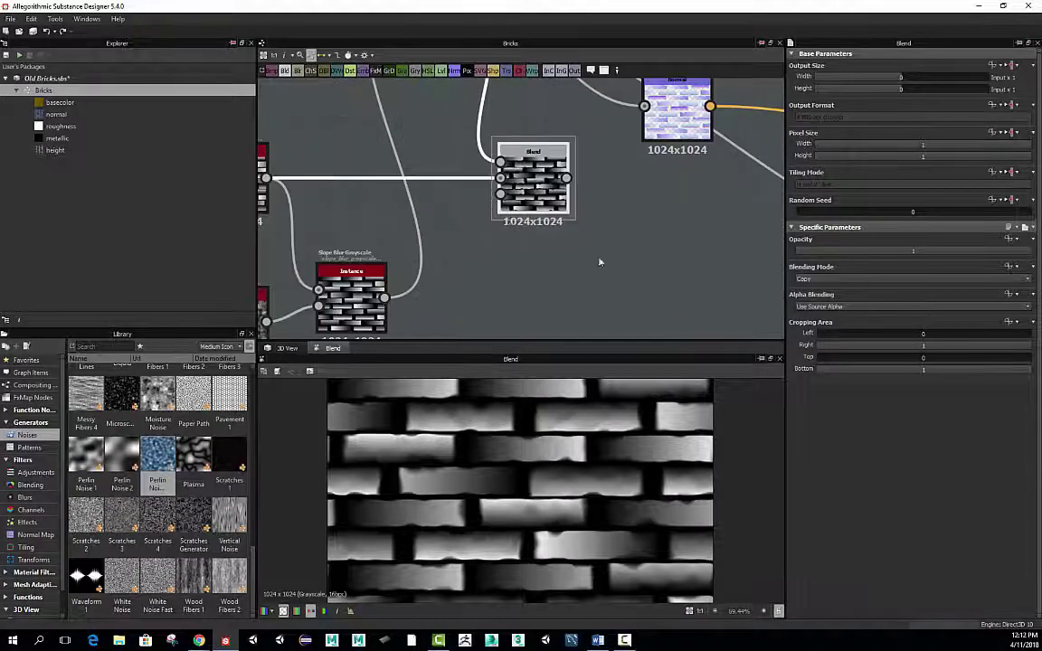
middle_drag(662, 229, 628, 275)
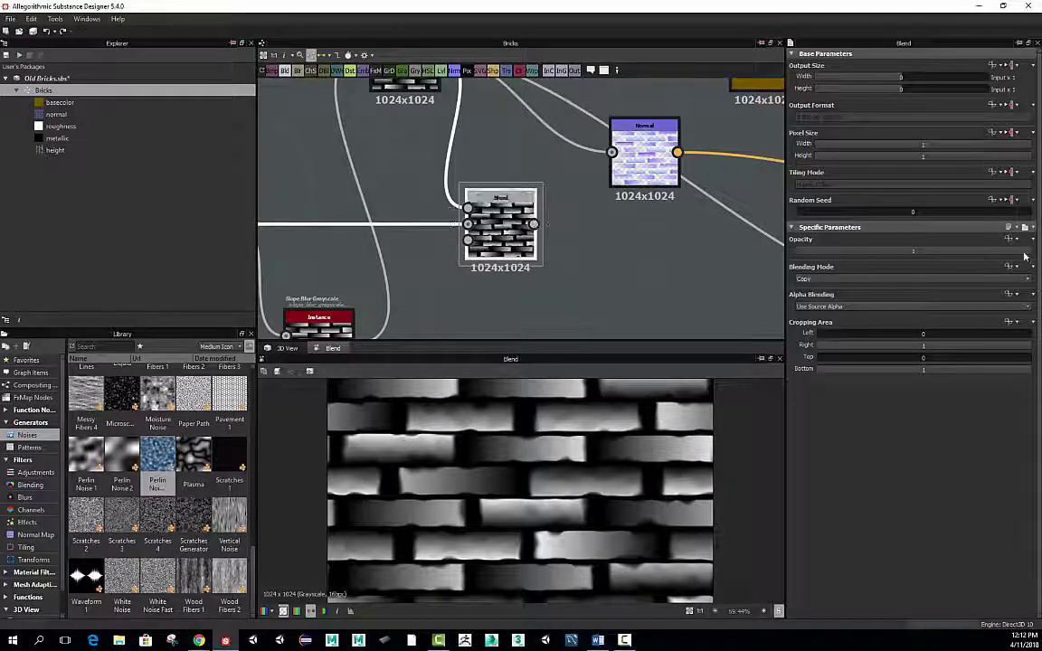
drag(1025, 258, 935, 255)
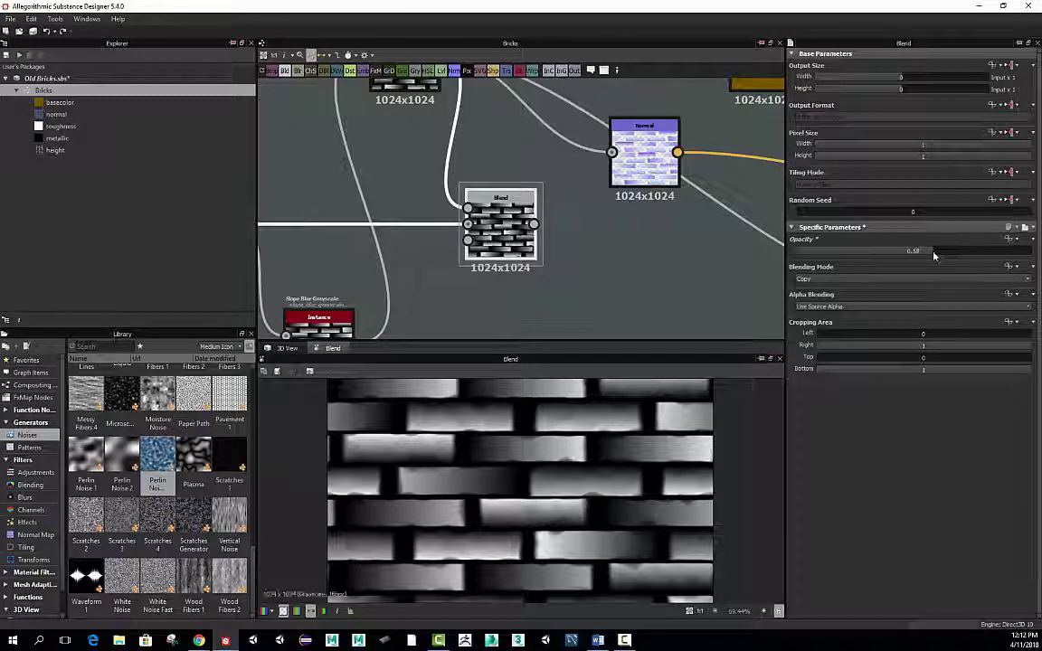
Reroute the Normal node and height output connections from the upper Slope Blur Grayscale to the Blend's output and inspect the bricks on the cube.
scroll(600, 218, down, 1)
middle_drag(576, 224, 557, 264)
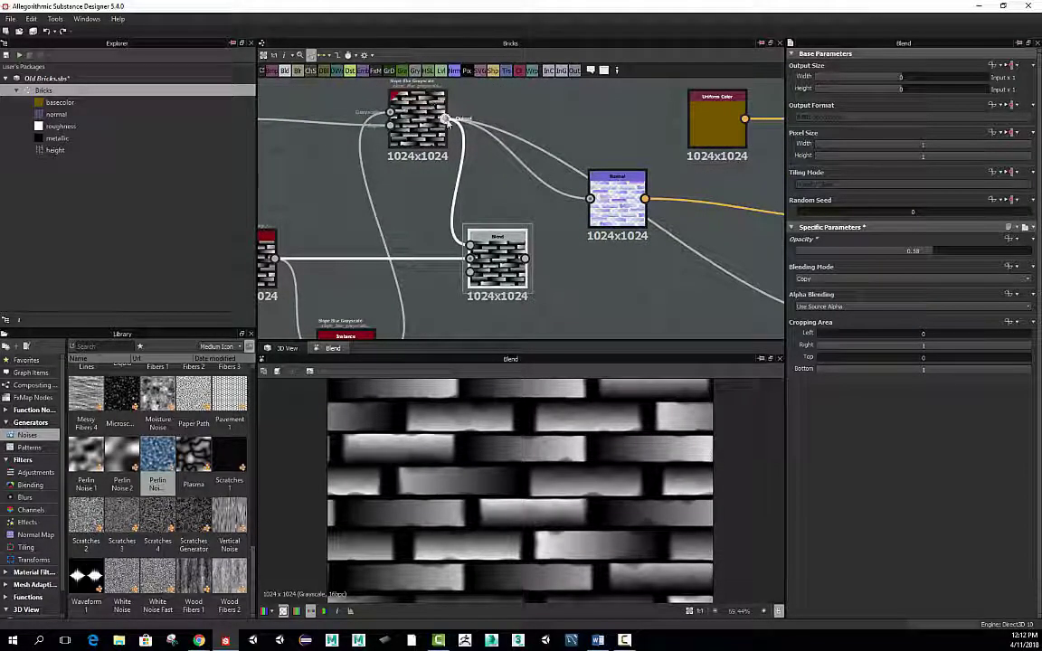
shift+drag(445, 120, 526, 260)
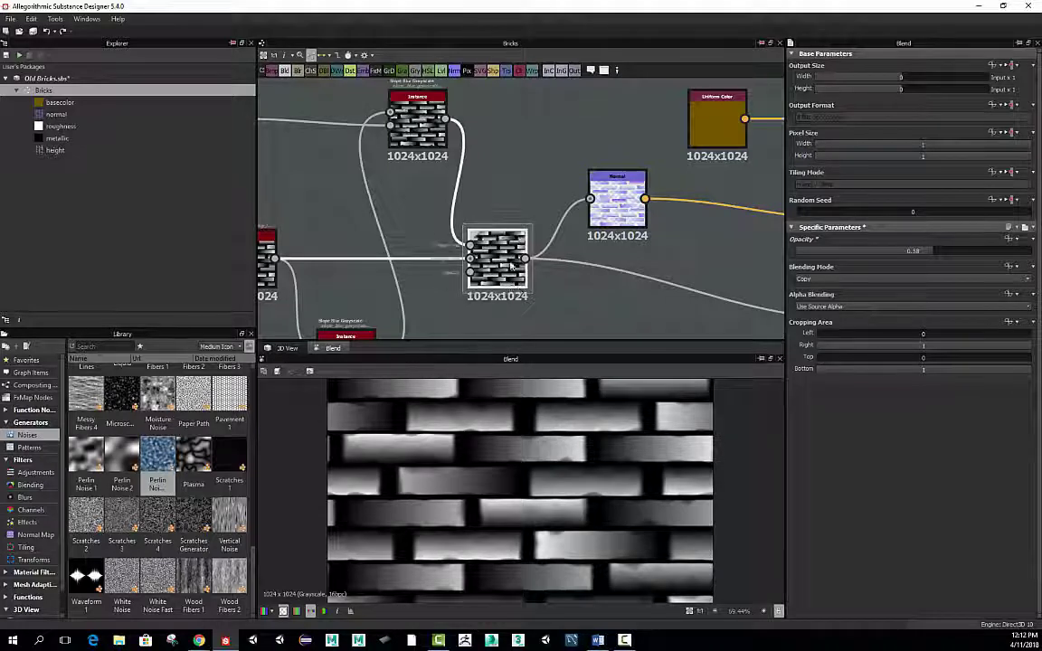
click(287, 348)
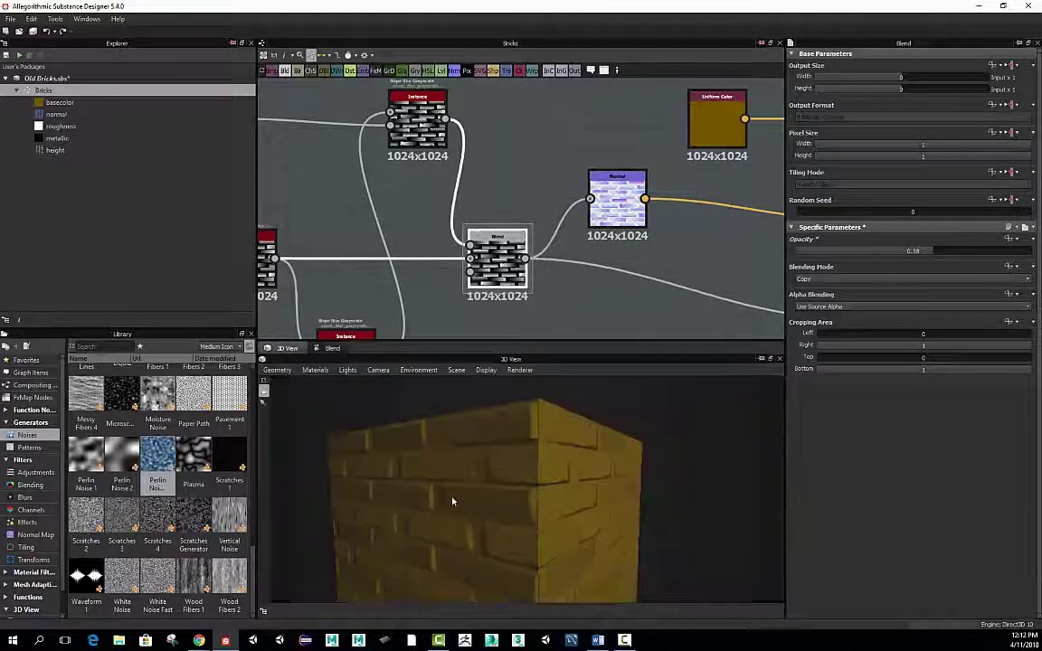
scroll(496, 460, up, 2)
drag(496, 460, 506, 471)
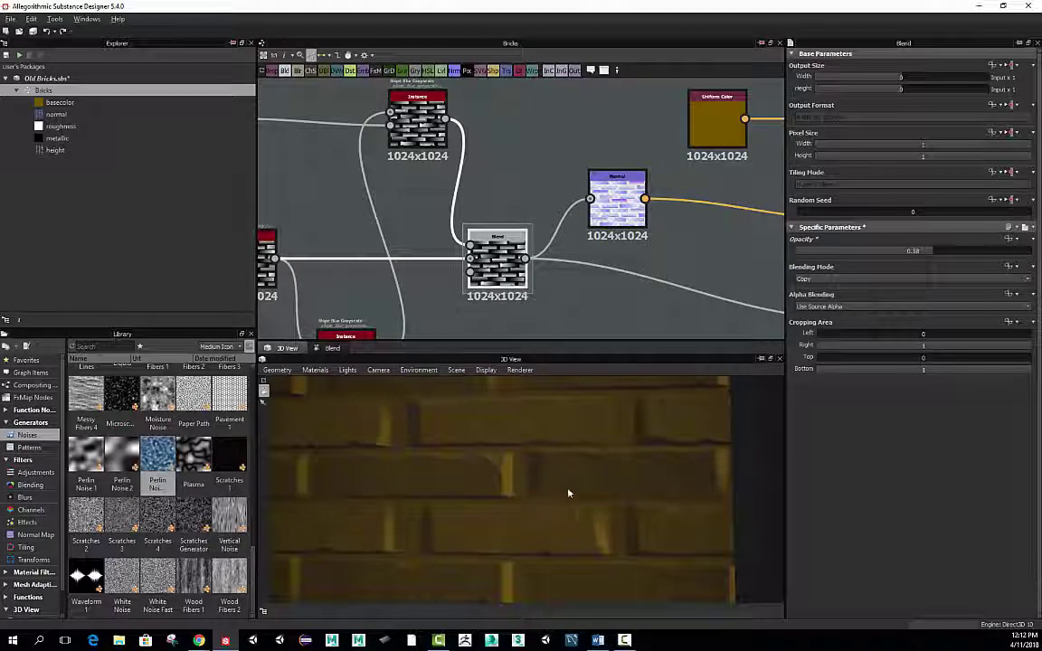
drag(568, 493, 458, 467)
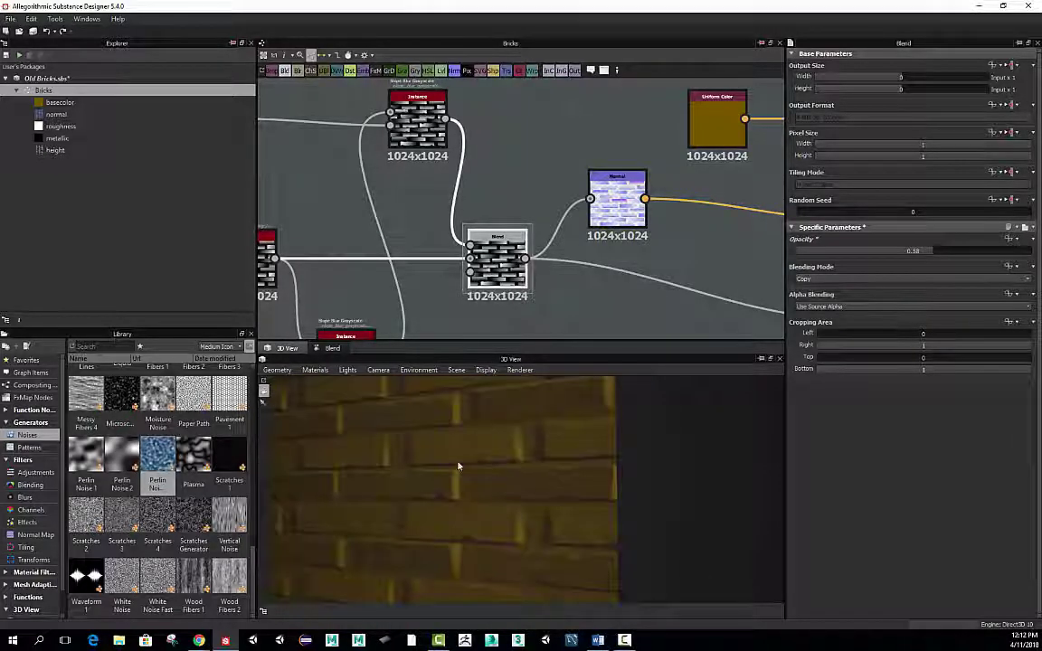
Set the Normal node's intensity to 12 and check the brick relief on the 3D cube.
double_click(617, 200)
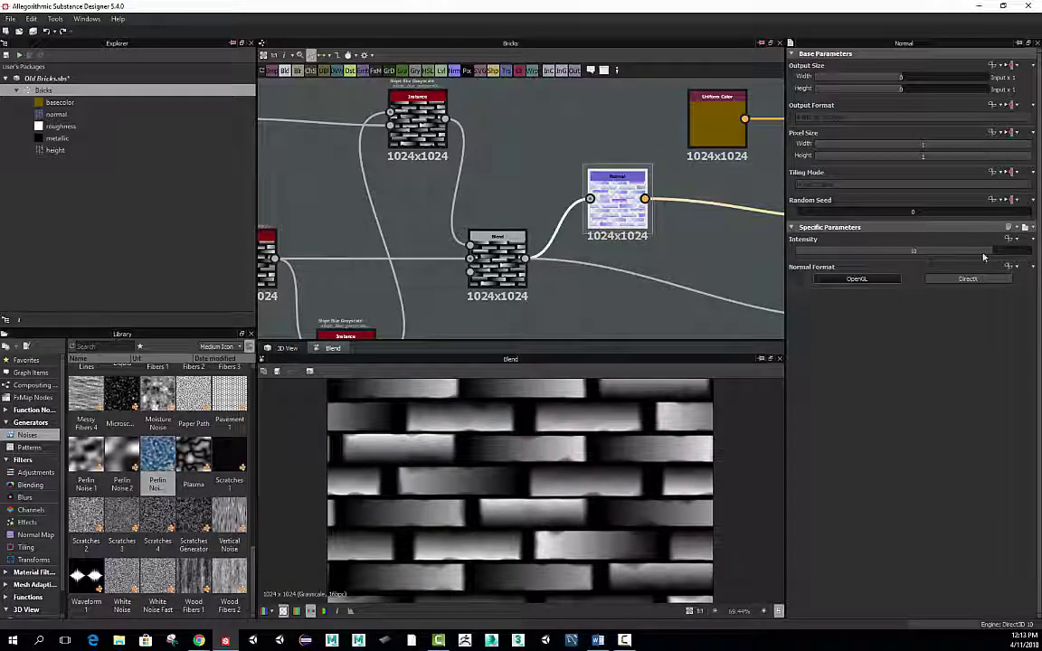
drag(984, 258, 991, 258)
click(287, 348)
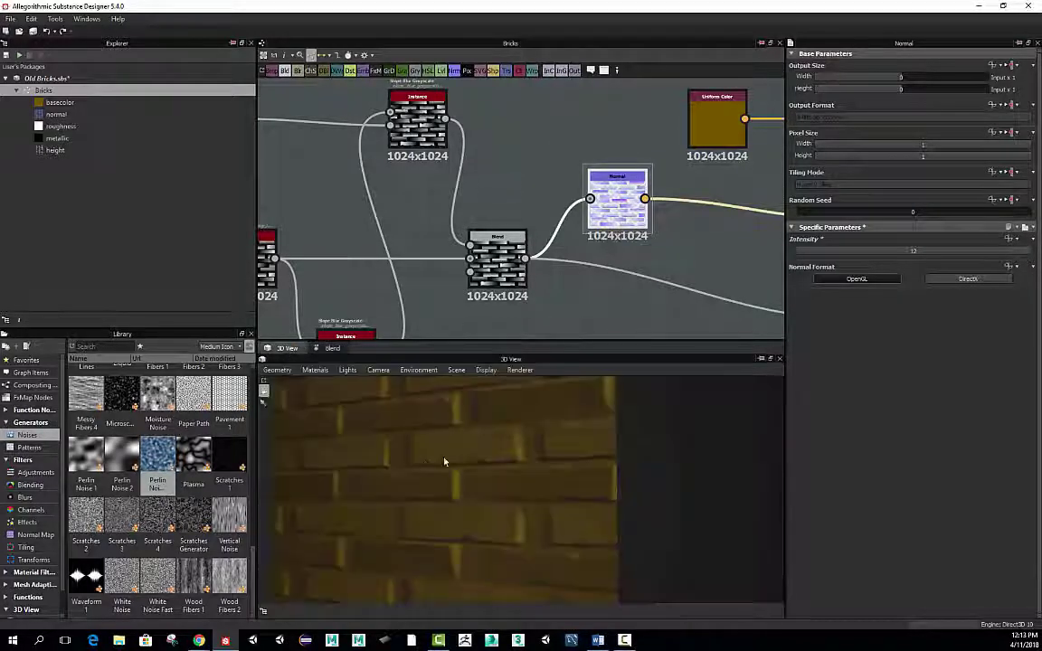